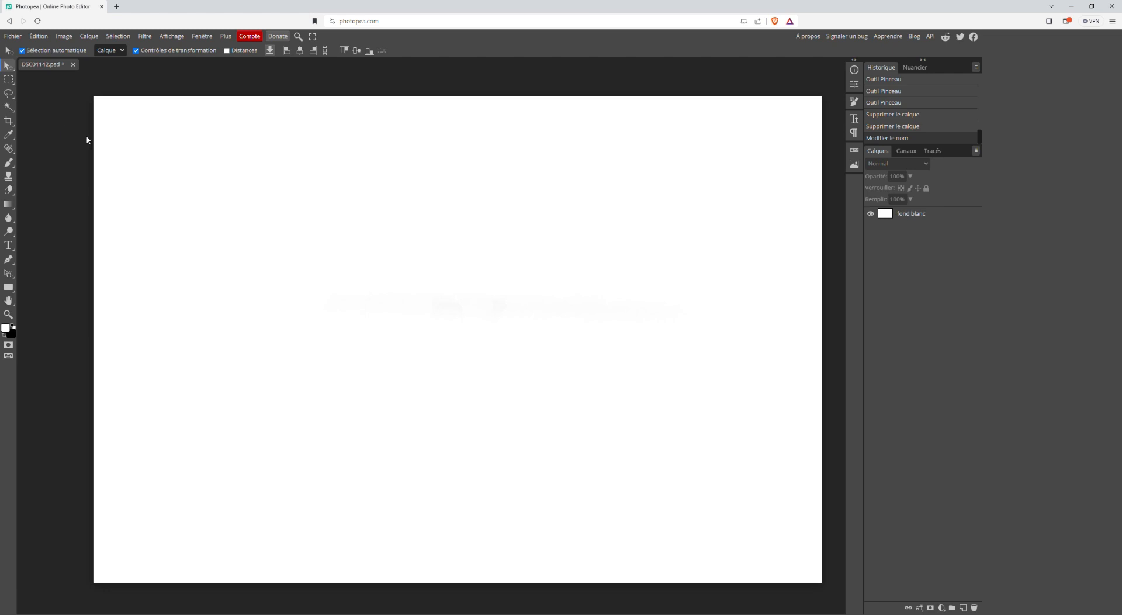
# Step: Add a layer and paint a straight horizontal black stroke on its upper part with a 252 px brush at 100% hardness
pyautogui.click(9, 163)
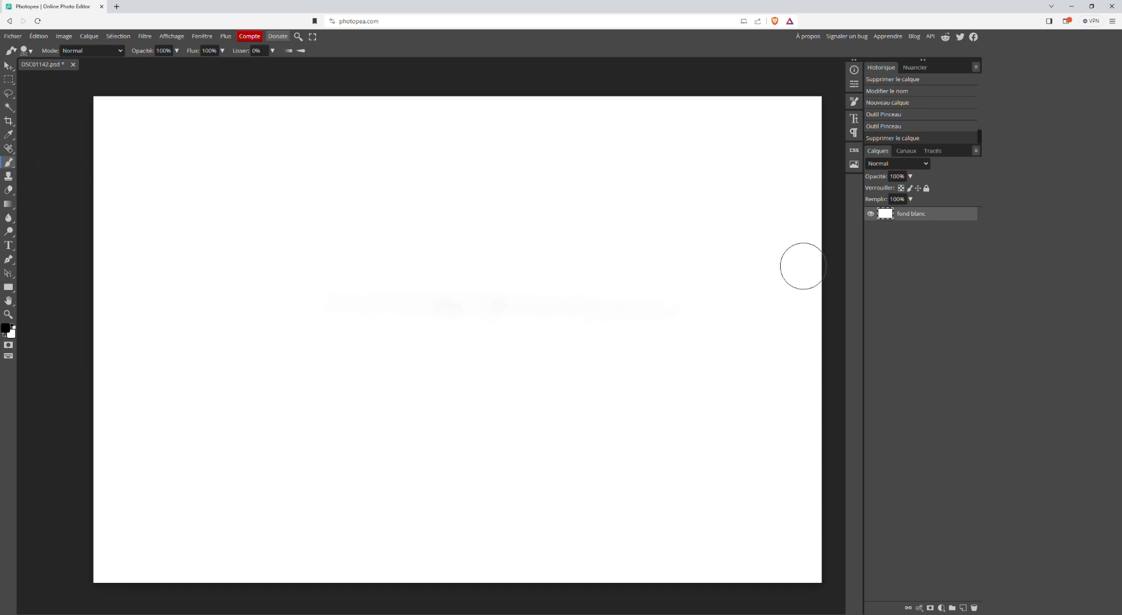
pyautogui.click(963, 609)
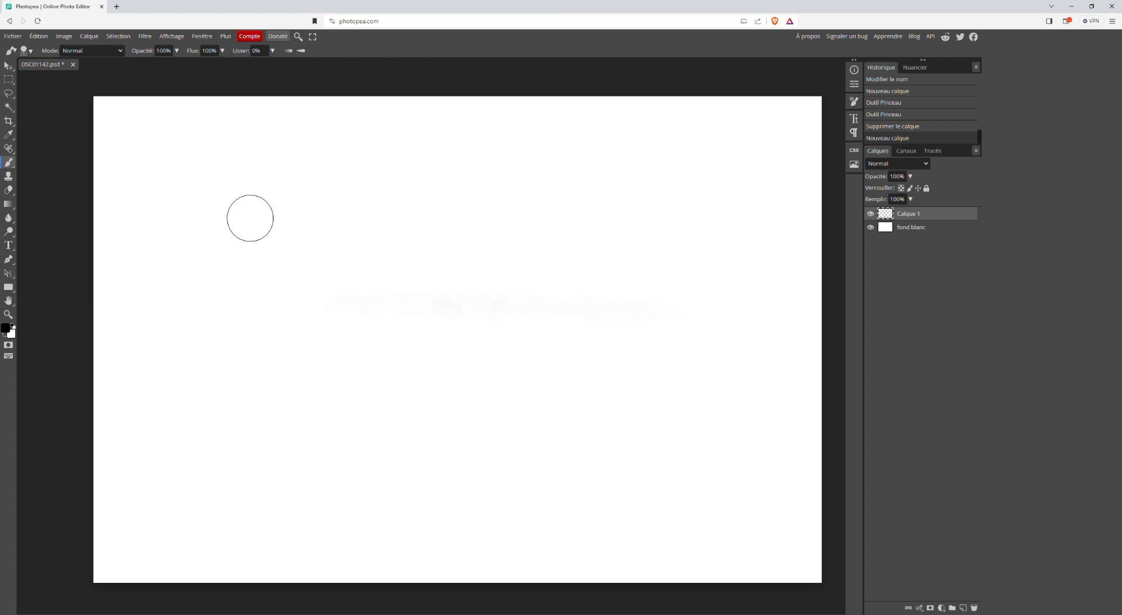
pyautogui.click(32, 52)
pyautogui.moveTo(76, 97); pyautogui.dragTo(126, 99)
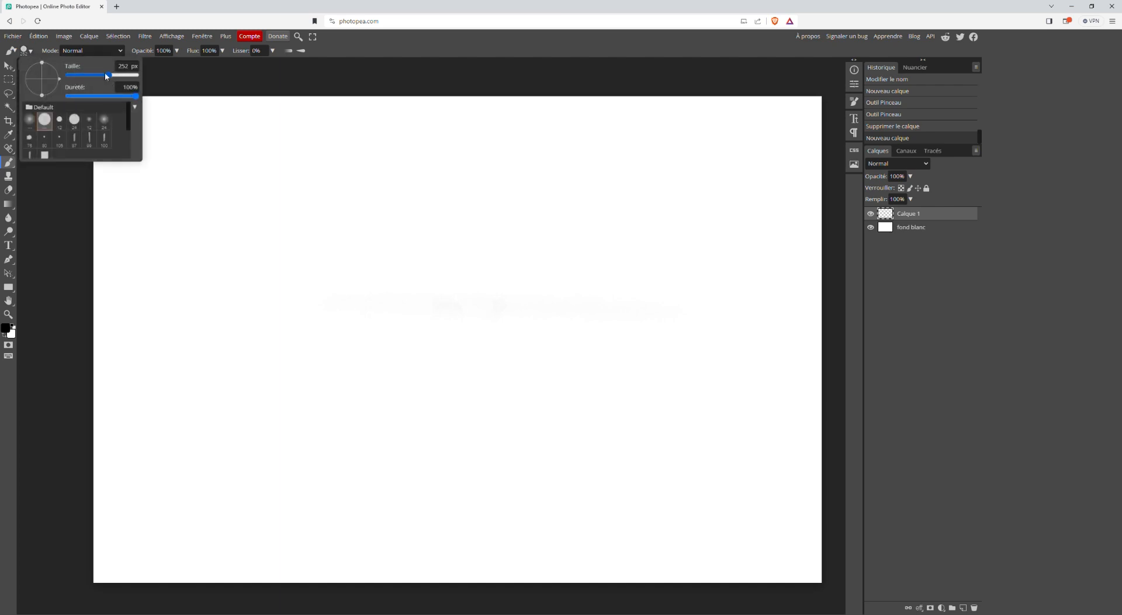
pyautogui.click(30, 52)
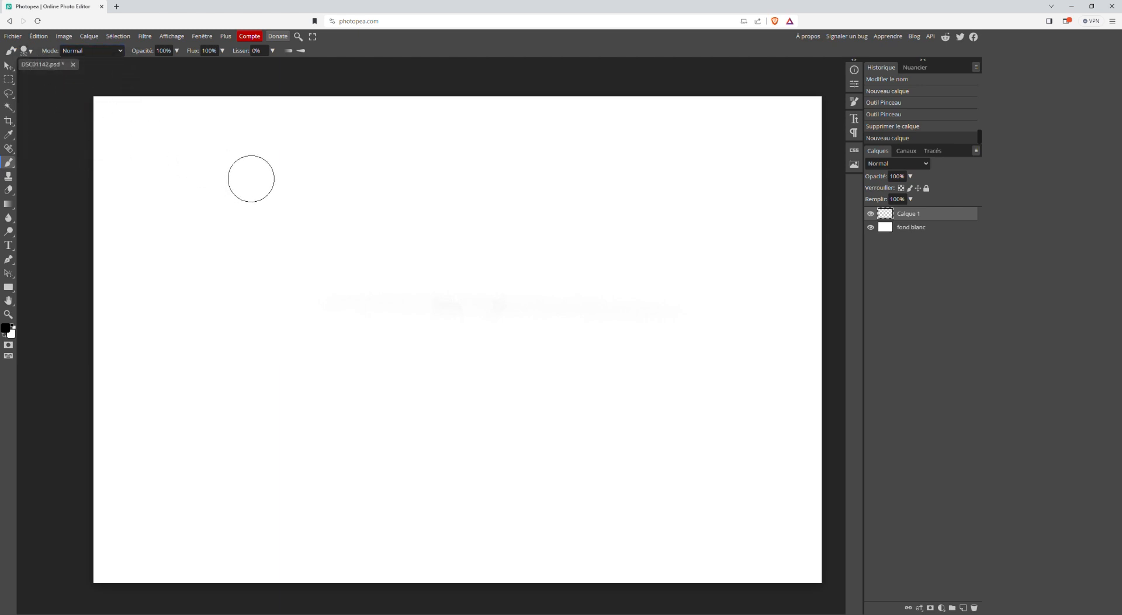
pyautogui.moveTo(251, 180); pyautogui.dragTo(631, 180)
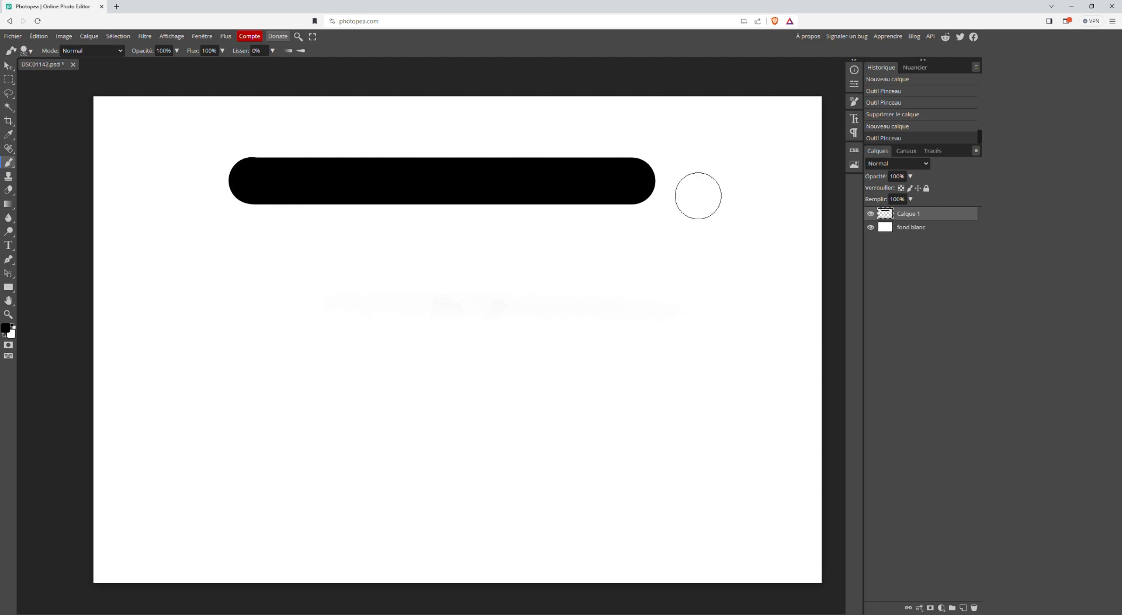
# Step: Set the brush hardness to 48% and paint a second horizontal stroke below the first one
pyautogui.click(30, 51)
pyautogui.moveTo(108, 96)
pyautogui.mouseDown()
pyautogui.moveTo(138, 100)
pyautogui.moveTo(102, 96)
pyautogui.mouseUp()
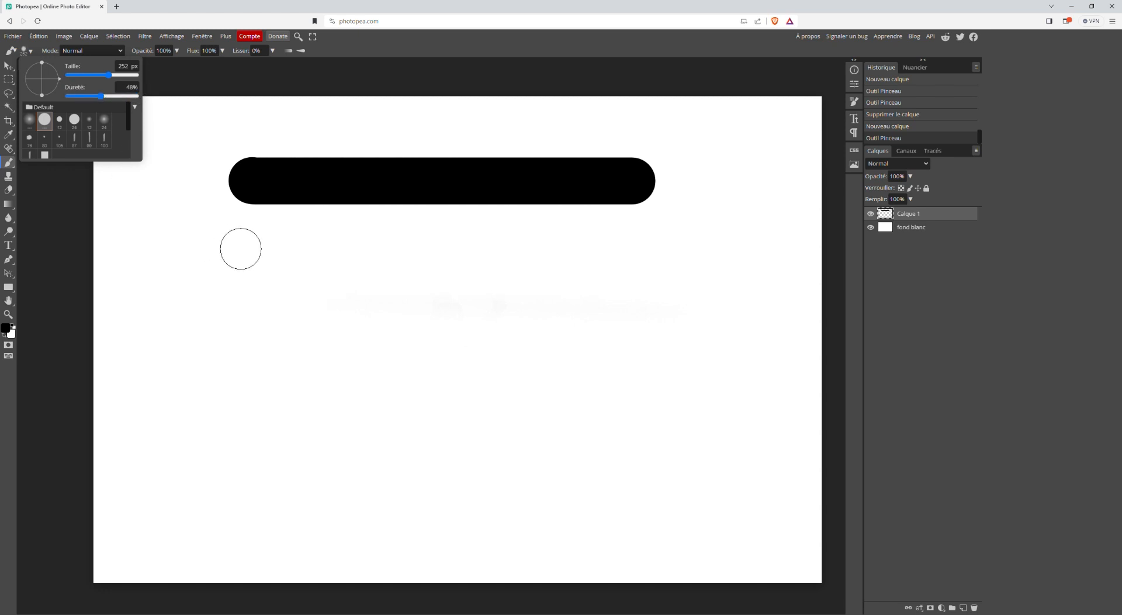
pyautogui.moveTo(241, 248); pyautogui.dragTo(647, 251)
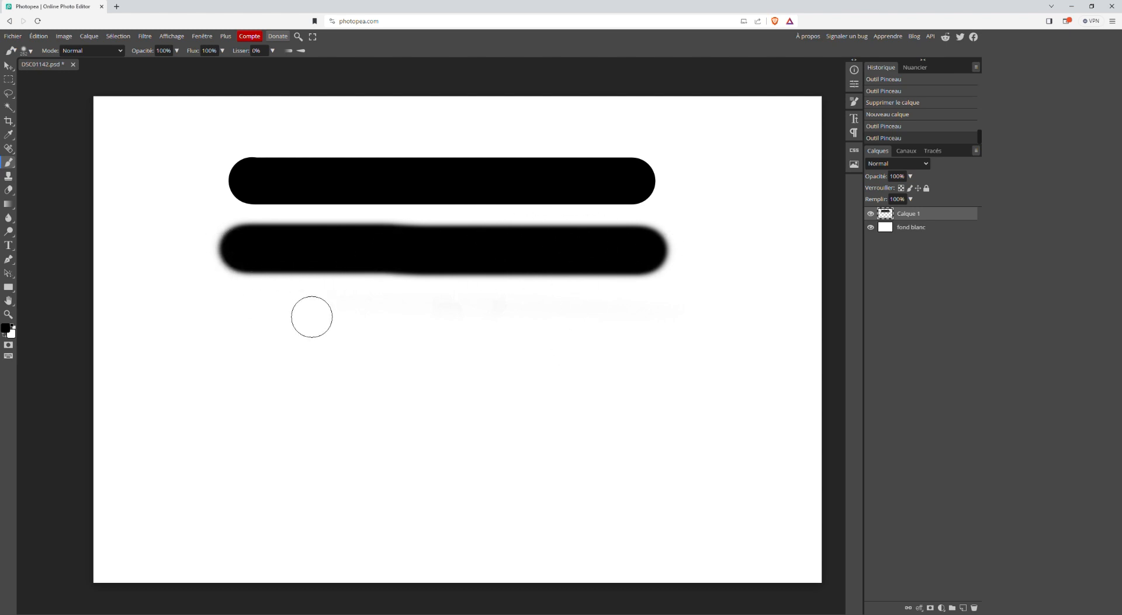
# Step: Reduce the brush hardness to 10% and paint a third horizontal stroke beneath the second one
pyautogui.click(26, 50)
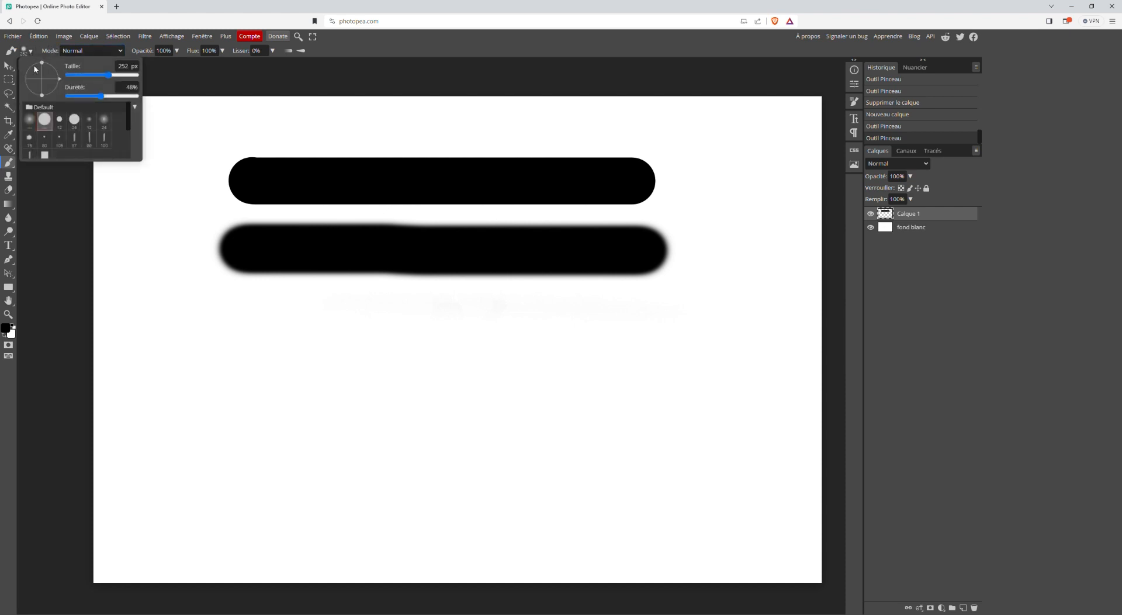
pyautogui.moveTo(97, 99); pyautogui.dragTo(76, 99)
pyautogui.moveTo(237, 317); pyautogui.dragTo(654, 316)
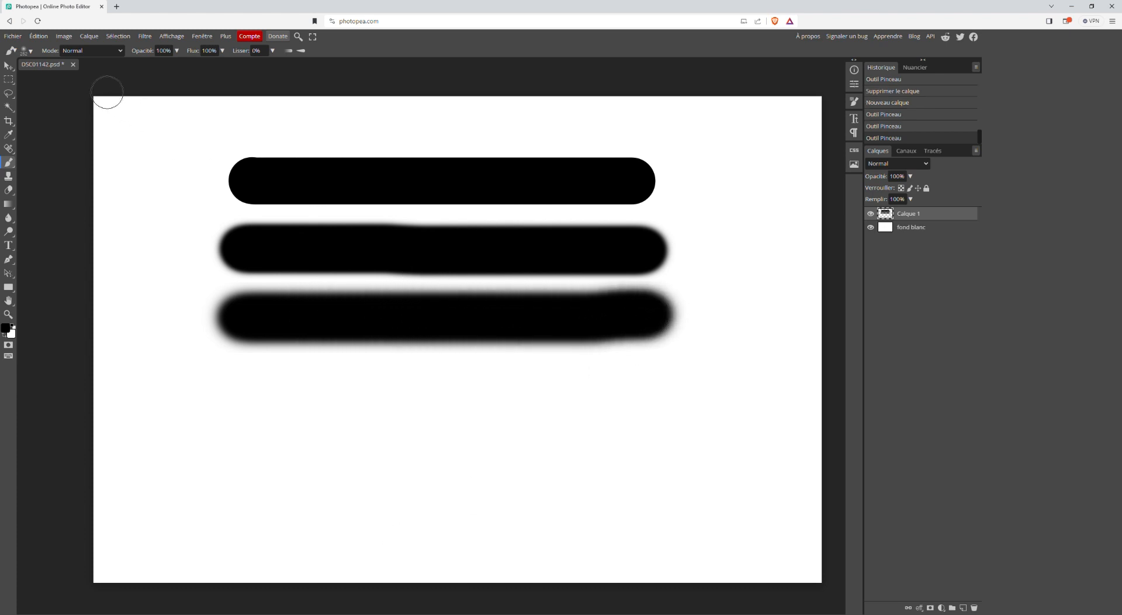
# Step: Adjust the brush to about 395 px with about 31% hardness and paint two thicker horizontal strokes below the third one
pyautogui.click(31, 52)
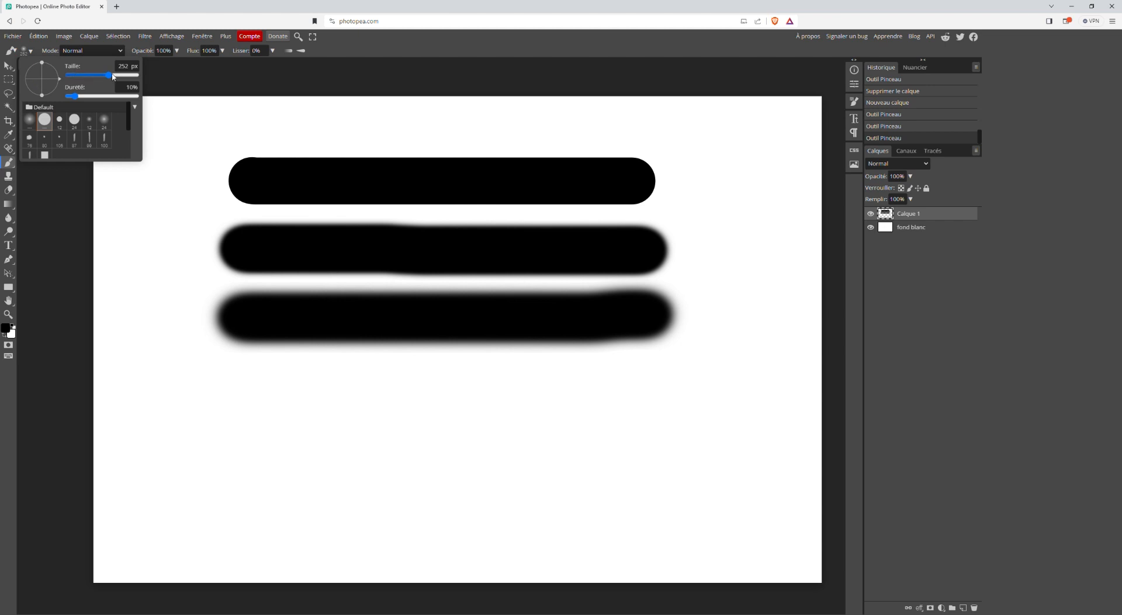
pyautogui.moveTo(120, 97); pyautogui.dragTo(82, 97)
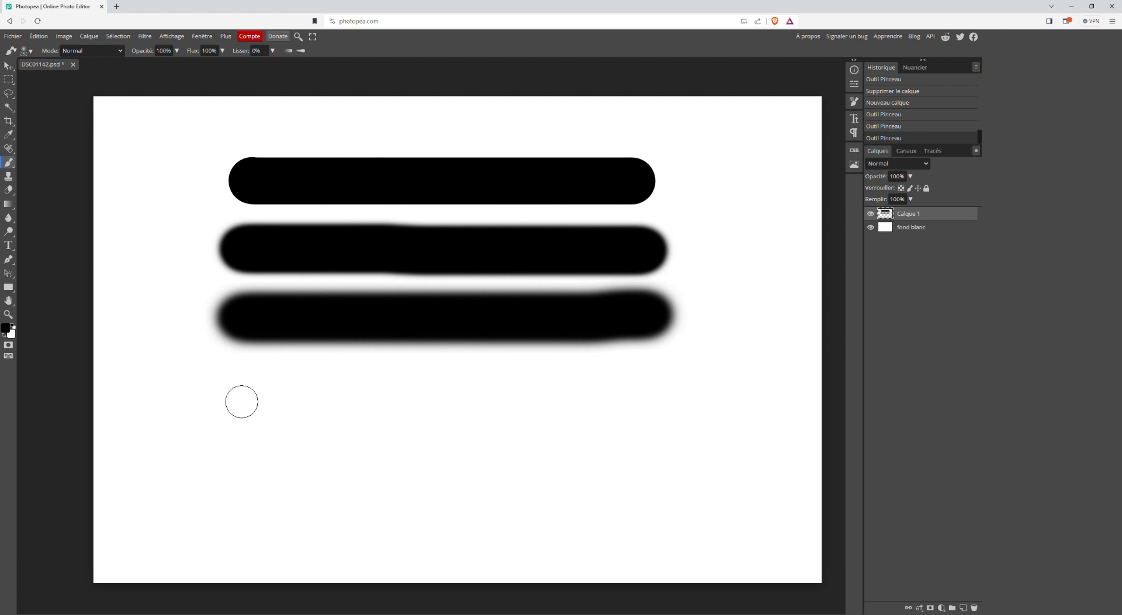
pyautogui.moveTo(241, 401)
pyautogui.mouseDown()
pyautogui.moveTo(286, 401)
pyautogui.moveTo(218, 400)
pyautogui.moveTo(310, 398)
pyautogui.moveTo(243, 400)
pyautogui.moveTo(295, 401)
pyautogui.moveTo(250, 401)
pyautogui.moveTo(283, 402)
pyautogui.moveTo(275, 378)
pyautogui.moveTo(286, 336)
pyautogui.moveTo(286, 531)
pyautogui.moveTo(300, 339)
pyautogui.moveTo(294, 511)
pyautogui.moveTo(299, 412)
pyautogui.mouseUp()
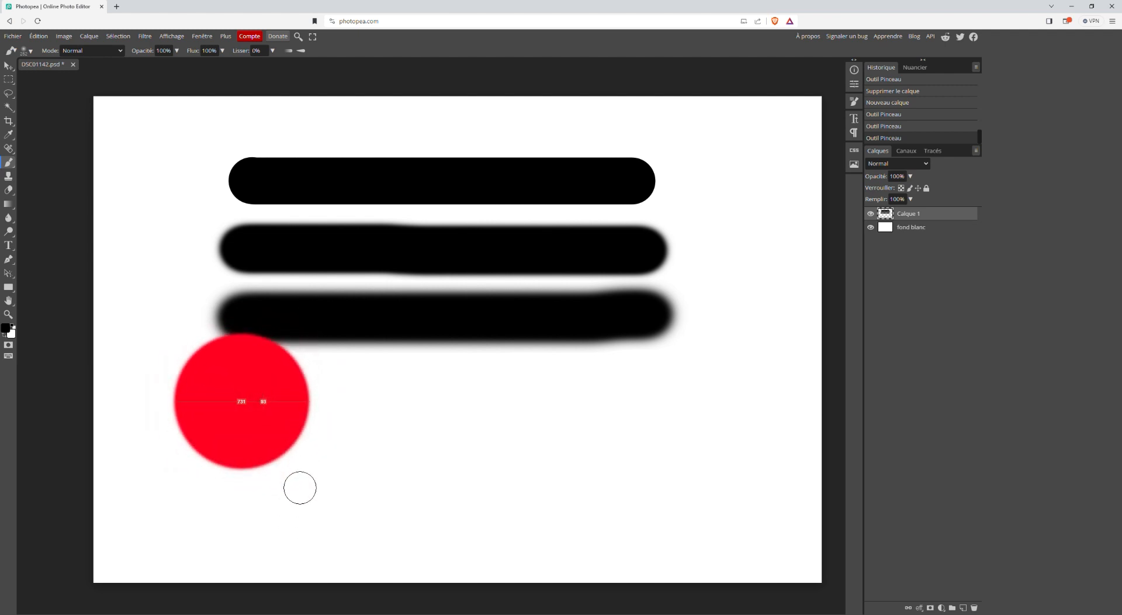
pyautogui.moveTo(300, 441)
pyautogui.mouseDown()
pyautogui.moveTo(303, 366)
pyautogui.moveTo(295, 379)
pyautogui.moveTo(251, 380)
pyautogui.moveTo(278, 376)
pyautogui.moveTo(267, 381)
pyautogui.mouseUp()
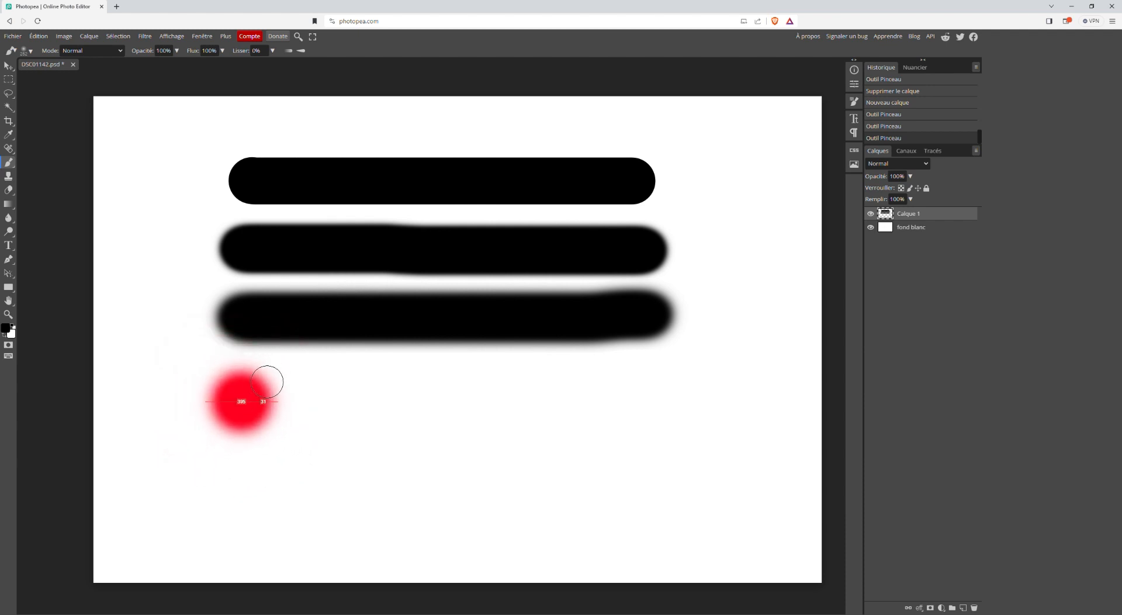
pyautogui.moveTo(267, 381)
pyautogui.mouseDown()
pyautogui.moveTo(251, 412)
pyautogui.moveTo(693, 411)
pyautogui.mouseUp()
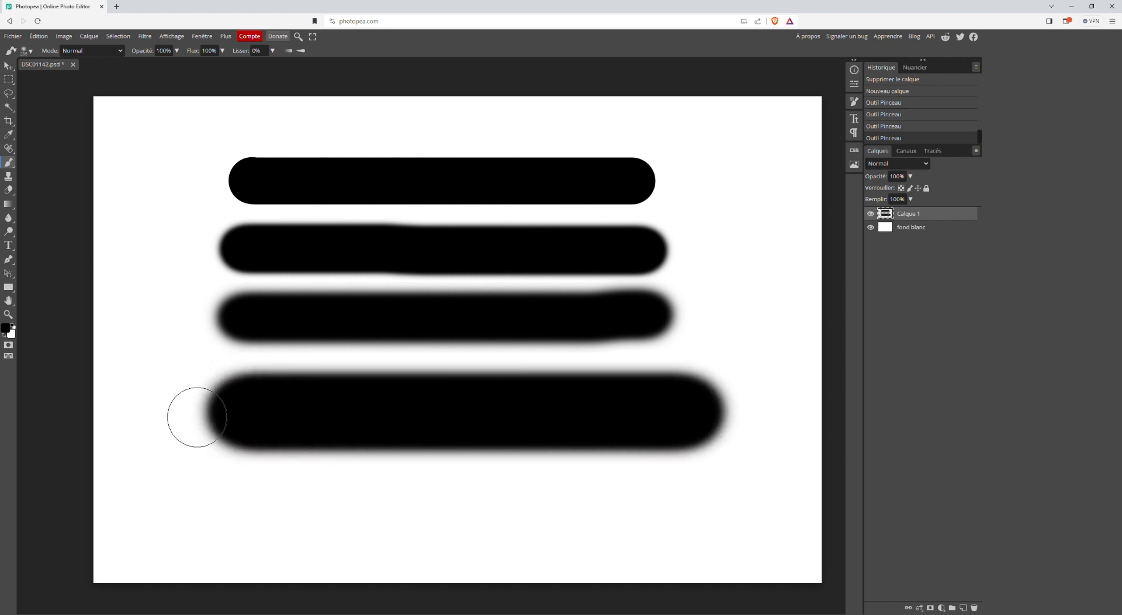
pyautogui.moveTo(223, 511); pyautogui.dragTo(758, 513)
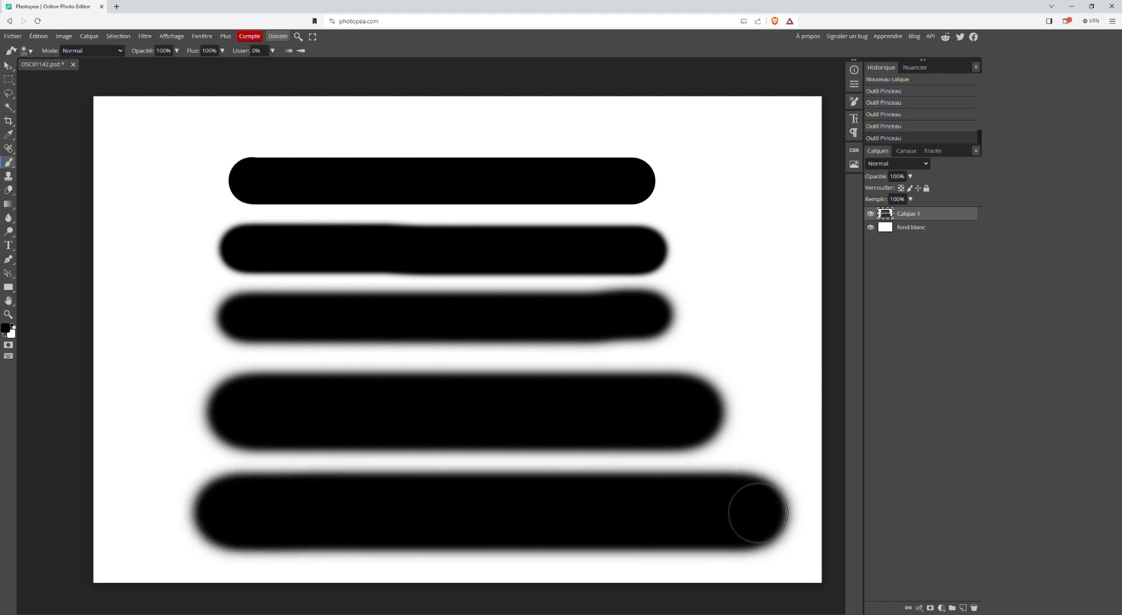
# Step: Delete the layer holding the strokes, and try out a horizontal black stroke painted directly on the fond blanc layer before undoing it
pyautogui.press('Delete')
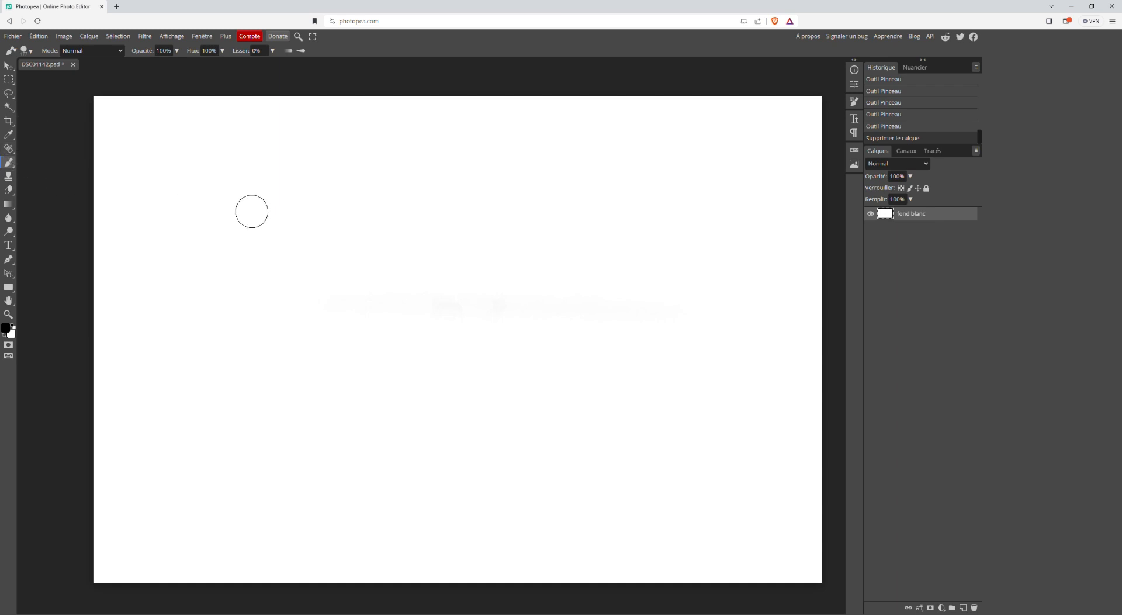
pyautogui.moveTo(257, 212); pyautogui.dragTo(684, 205)
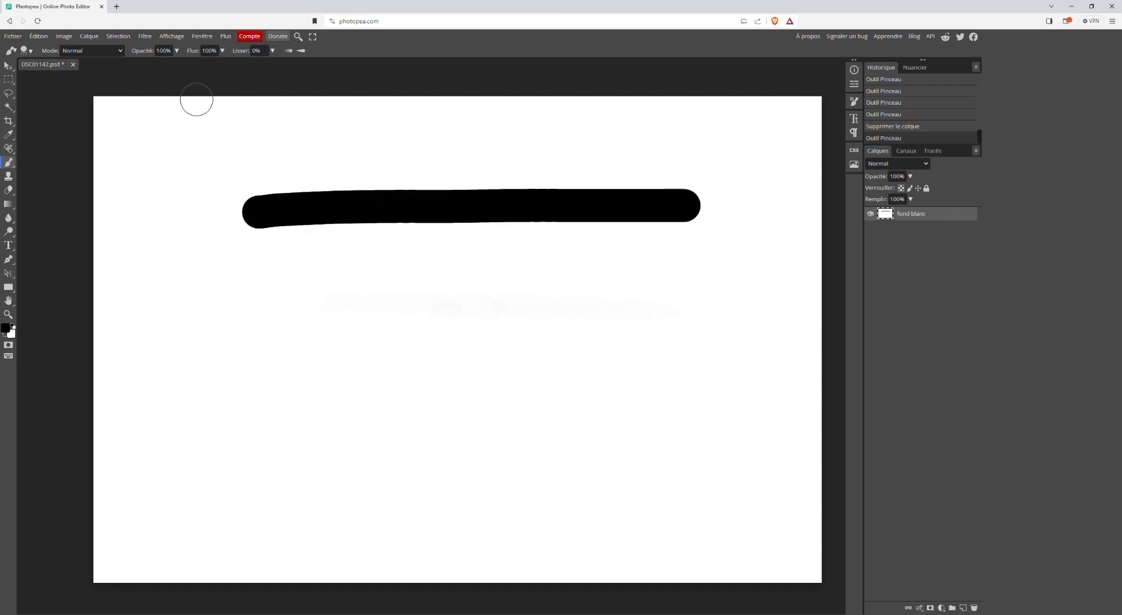
pyautogui.click(8, 67)
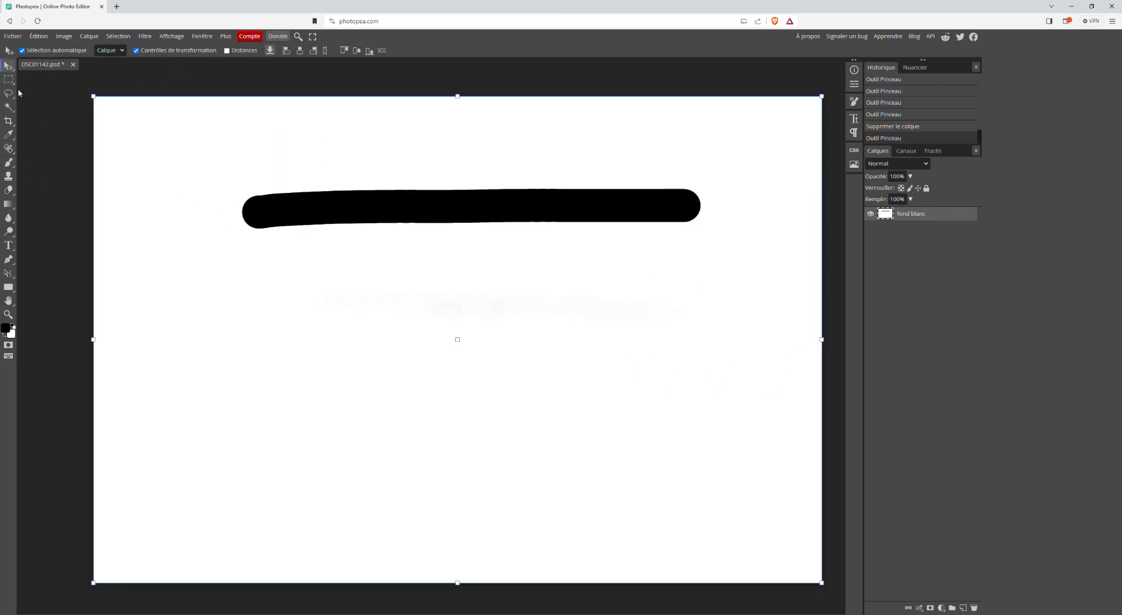
pyautogui.moveTo(432, 287)
pyautogui.mouseDown()
pyautogui.moveTo(393, 323)
pyautogui.moveTo(411, 283)
pyautogui.moveTo(534, 288)
pyautogui.moveTo(506, 345)
pyautogui.moveTo(496, 311)
pyautogui.moveTo(430, 287)
pyautogui.mouseUp()
pyautogui.hotkey('ctrl', 'z')
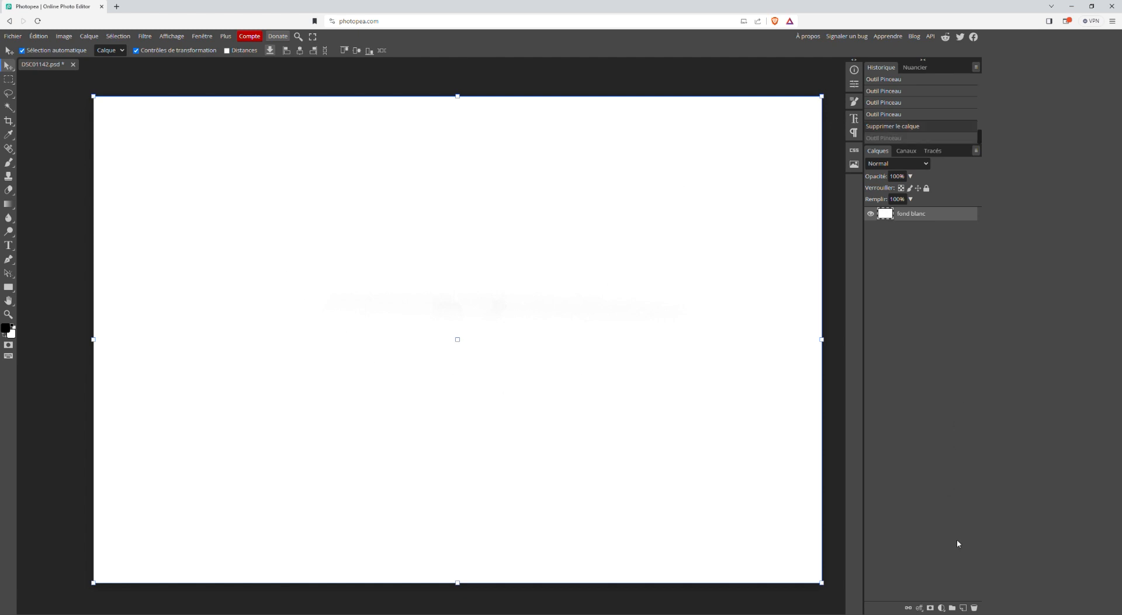
# Step: Add a layer above fond blanc and paint a horizontal black stroke across its upper part
pyautogui.click(963, 607)
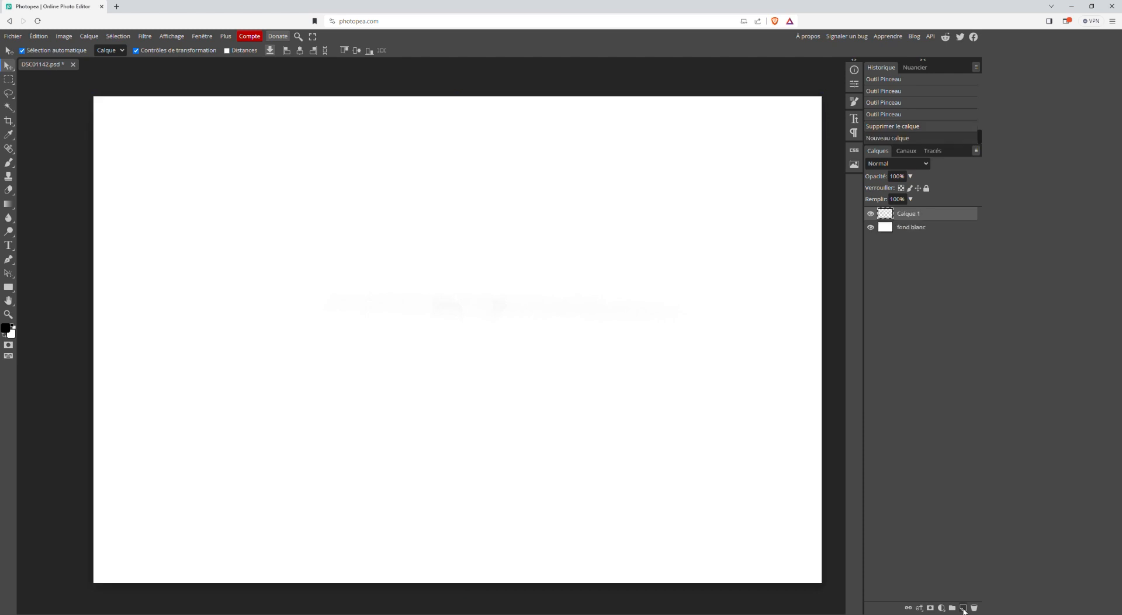
pyautogui.click(8, 163)
pyautogui.moveTo(236, 211); pyautogui.dragTo(701, 196)
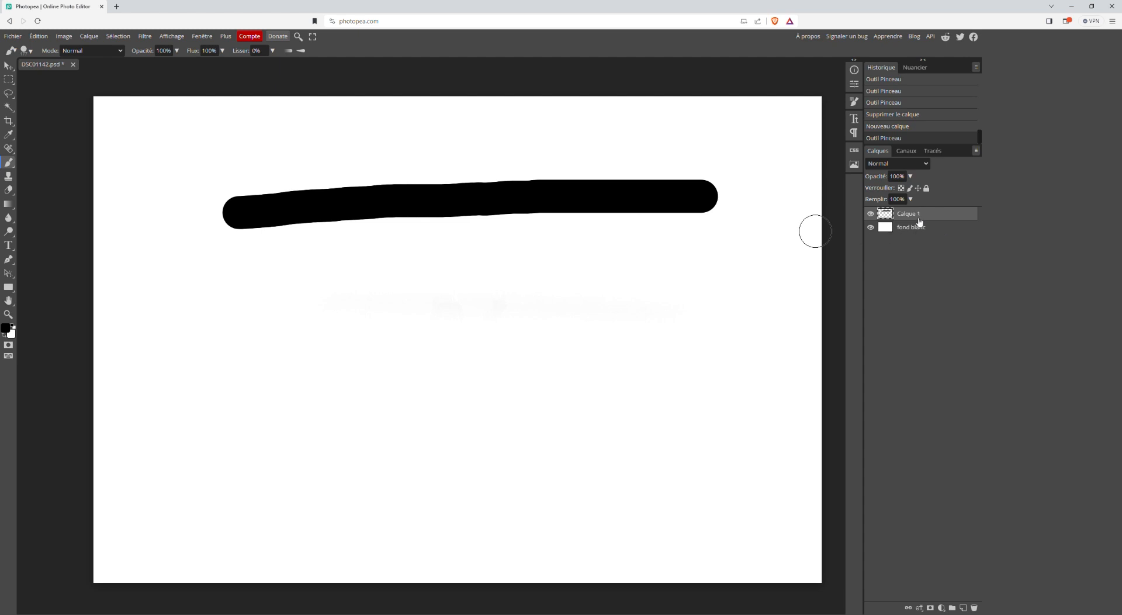
# Step: Move the stroke on Calque 1 slightly down and to the right, and try moving the fond blanc layer
pyautogui.click(8, 65)
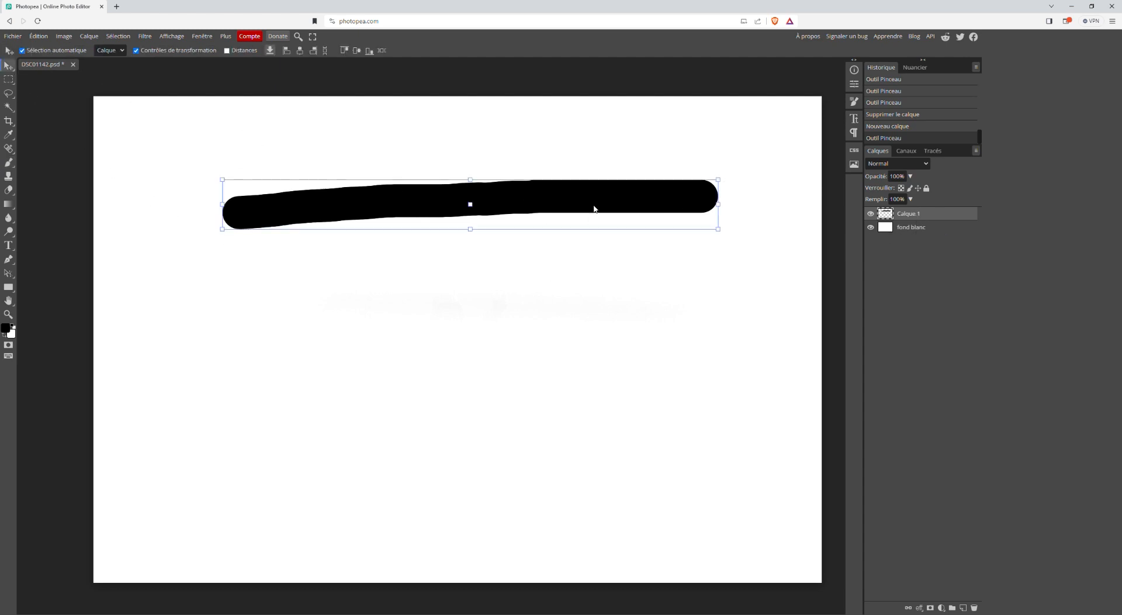
pyautogui.moveTo(593, 209)
pyautogui.mouseDown()
pyautogui.moveTo(593, 268)
pyautogui.moveTo(621, 246)
pyautogui.moveTo(607, 234)
pyautogui.mouseUp()
pyautogui.click(927, 231)
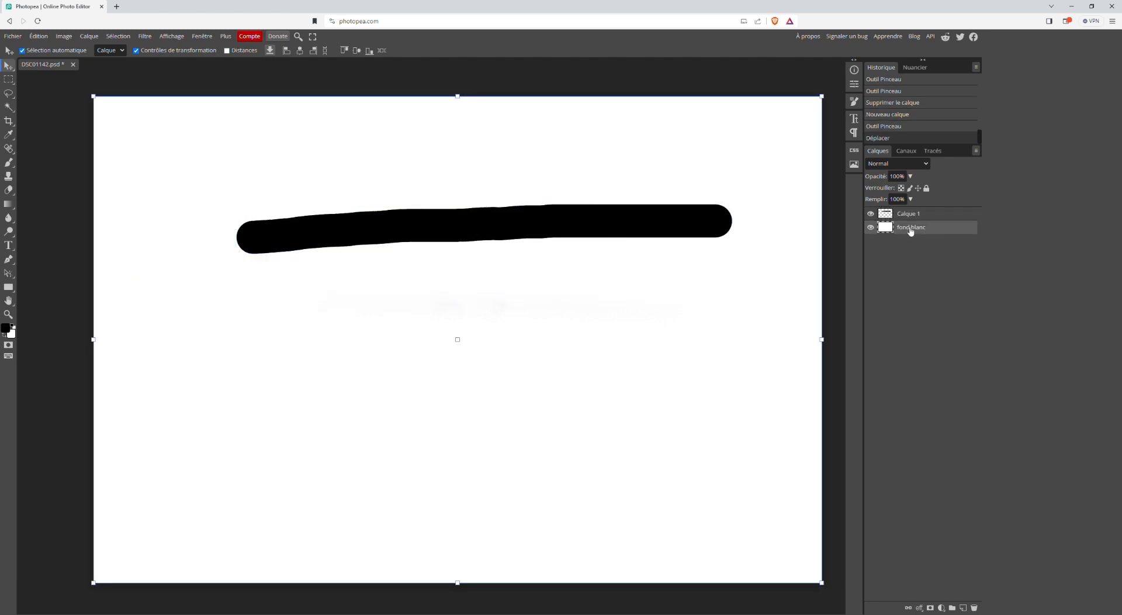
pyautogui.moveTo(553, 379)
pyautogui.mouseDown()
pyautogui.moveTo(526, 307)
pyautogui.moveTo(526, 393)
pyautogui.moveTo(582, 423)
pyautogui.moveTo(549, 437)
pyautogui.moveTo(538, 380)
pyautogui.mouseUp()
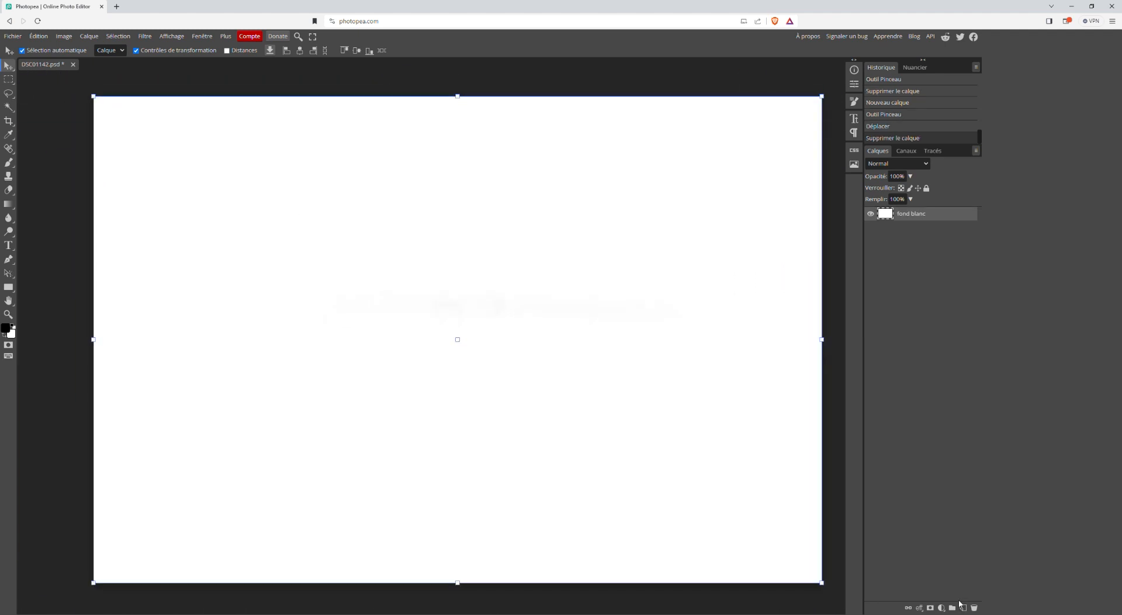
# Step: Add two empty layers above fond blanc, naming the lower one carré and the upper one rond
pyautogui.click(962, 609)
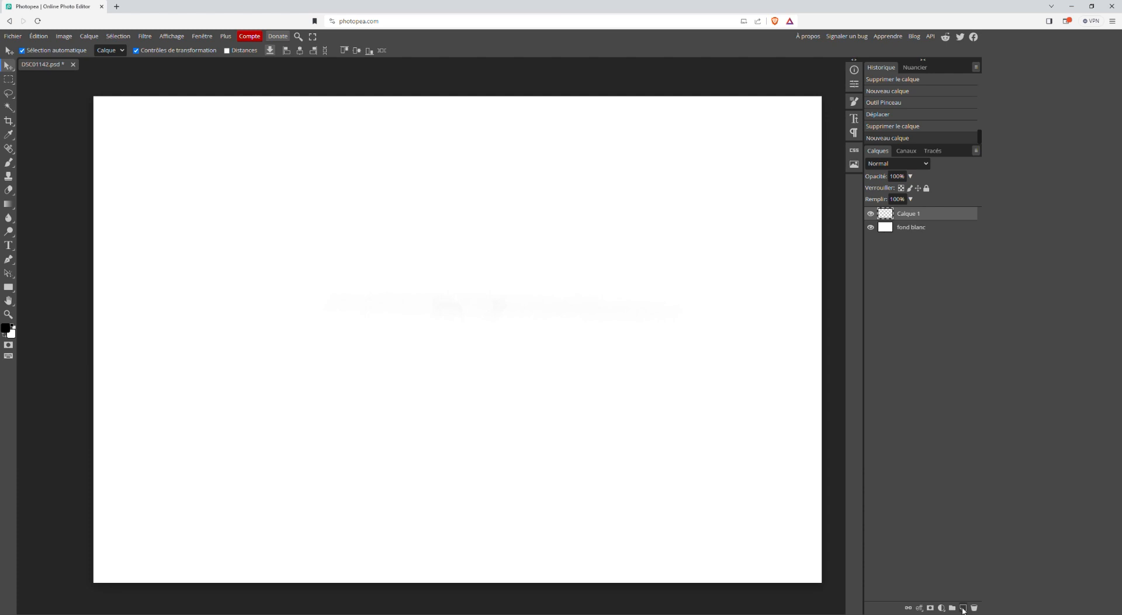
pyautogui.click(963, 609)
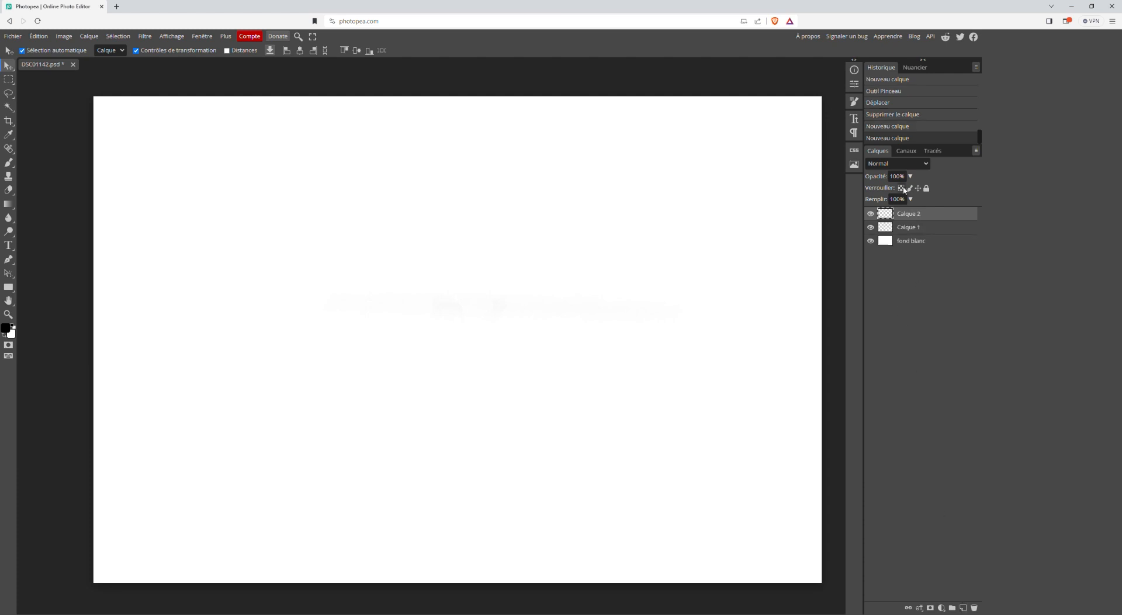
pyautogui.doubleClick(909, 229)
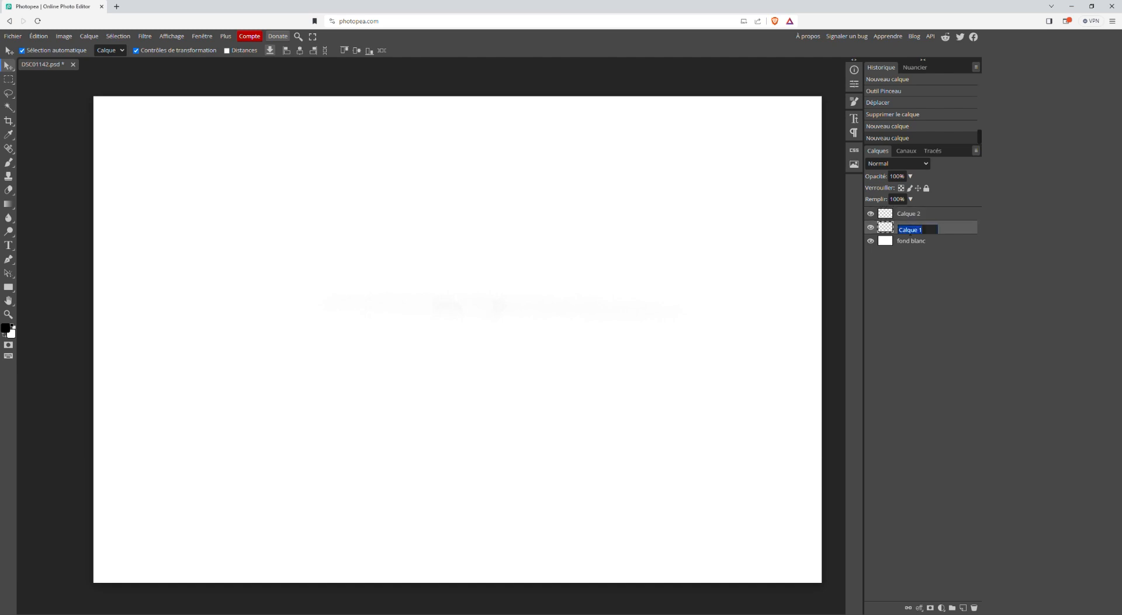
pyautogui.write('carré')
pyautogui.click(919, 216)
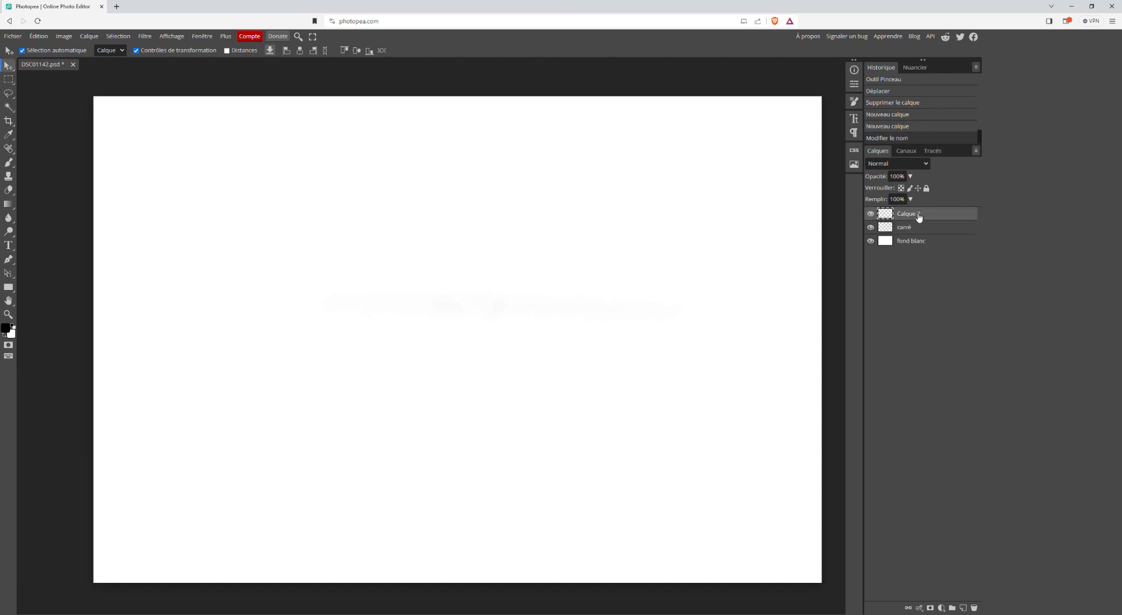
pyautogui.doubleClick(918, 216)
pyautogui.write('rond')
pyautogui.press('Return')
# Step: Draw a square about 1711 px wide with the Rectangle tool on the carré layer and set its fill to red
pyautogui.click(909, 230)
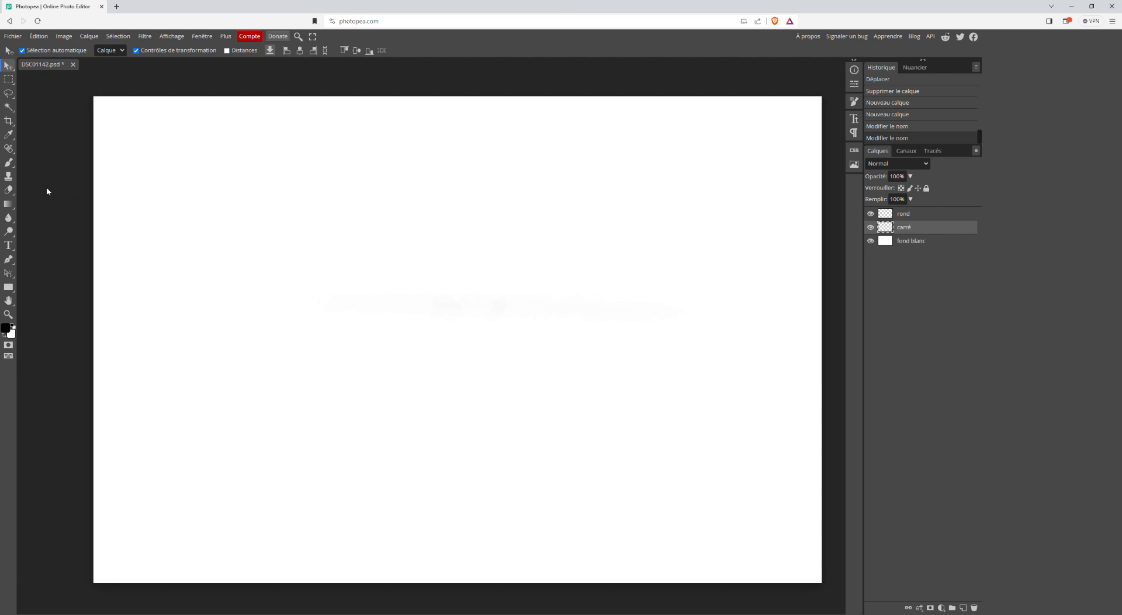
pyautogui.click(11, 290)
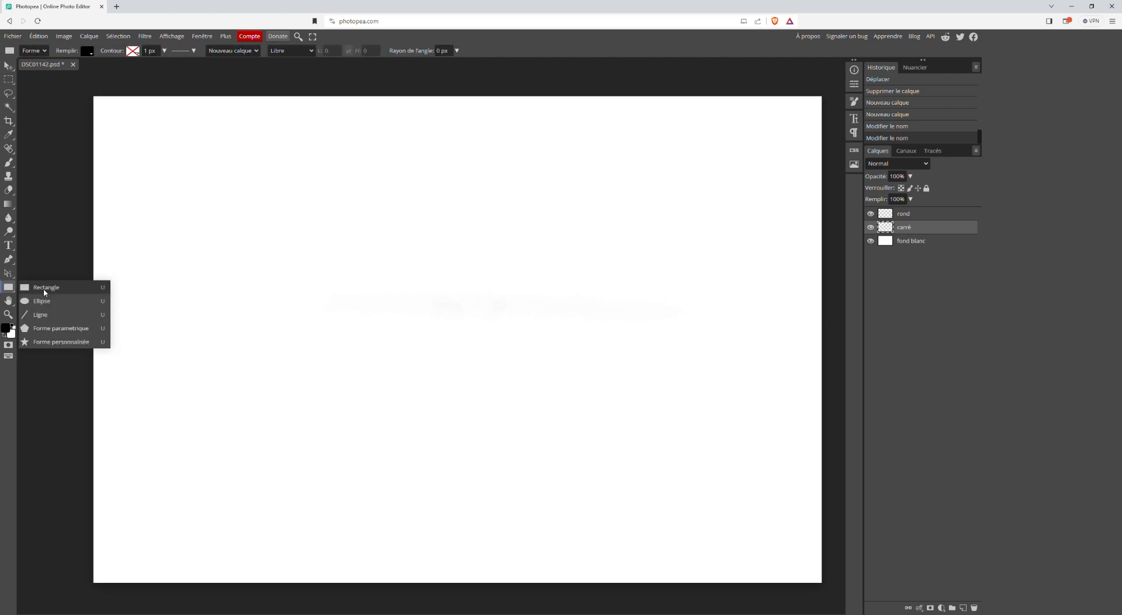
pyautogui.click(45, 291)
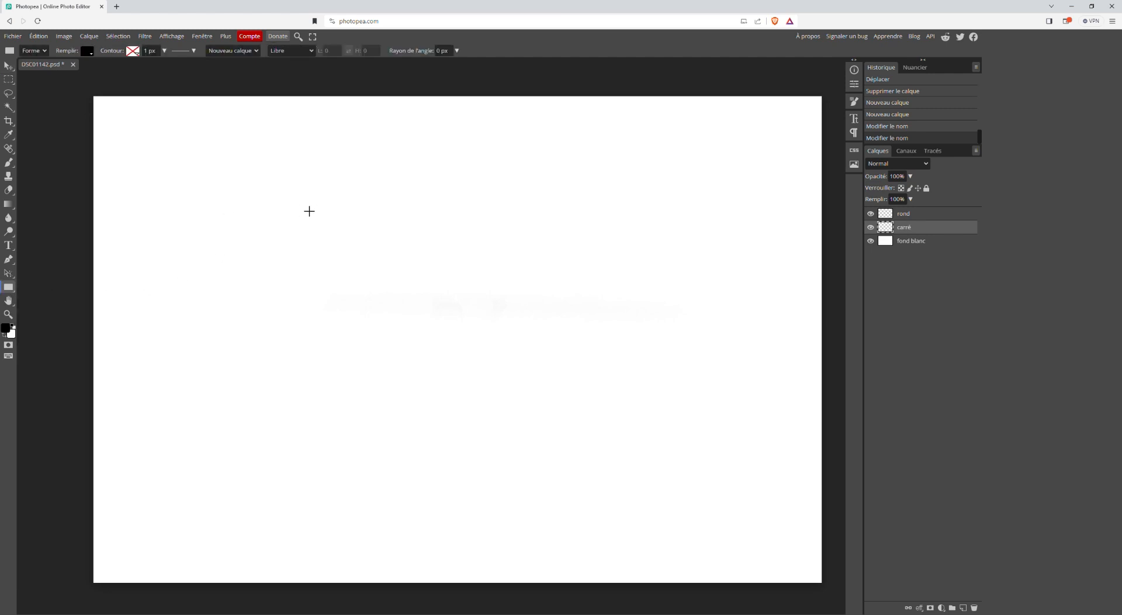
pyautogui.moveTo(277, 186); pyautogui.dragTo(685, 509)
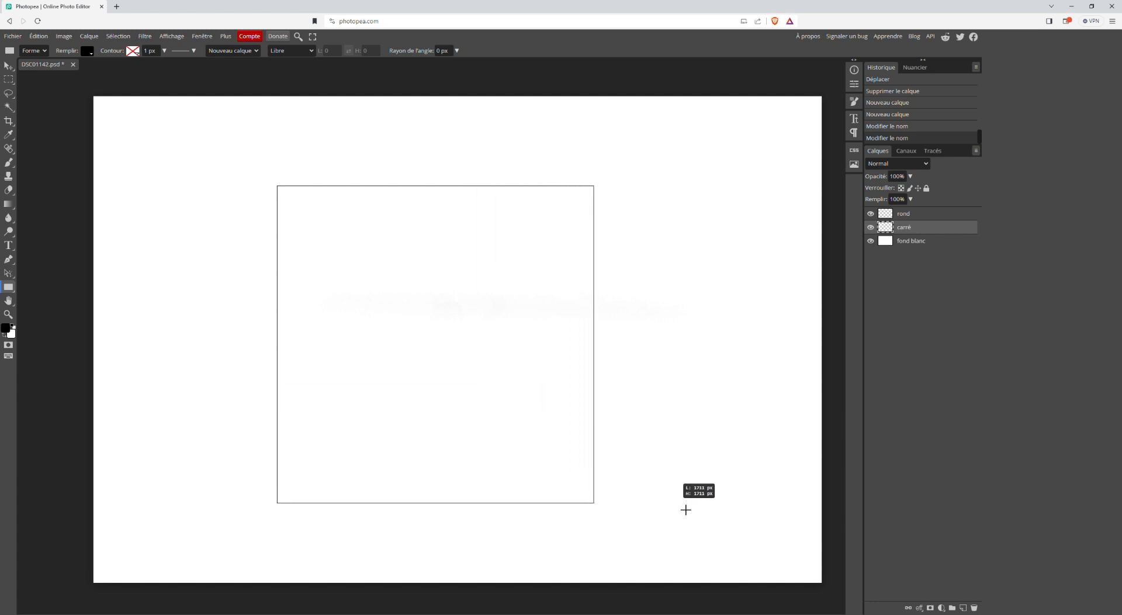
pyautogui.moveTo(685, 509); pyautogui.dragTo(685, 509)
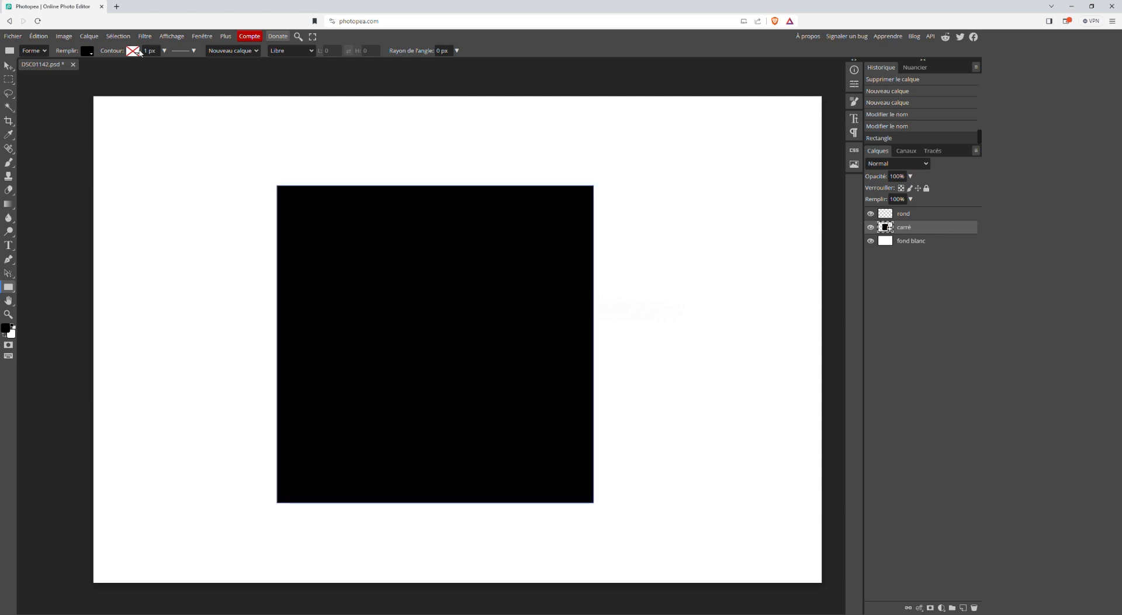
pyautogui.click(89, 53)
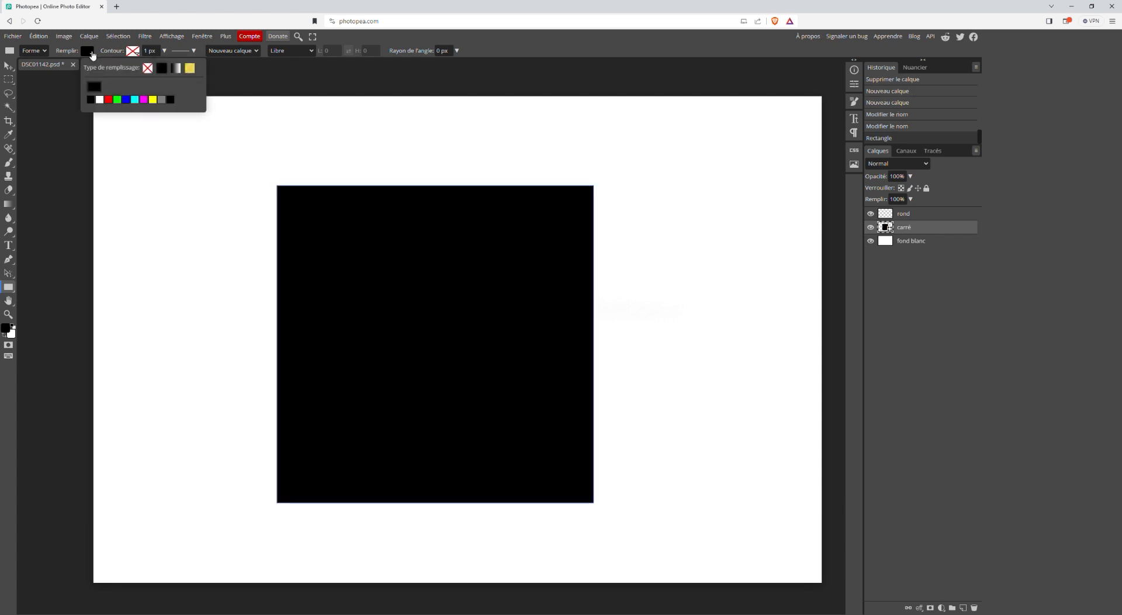
pyautogui.click(109, 100)
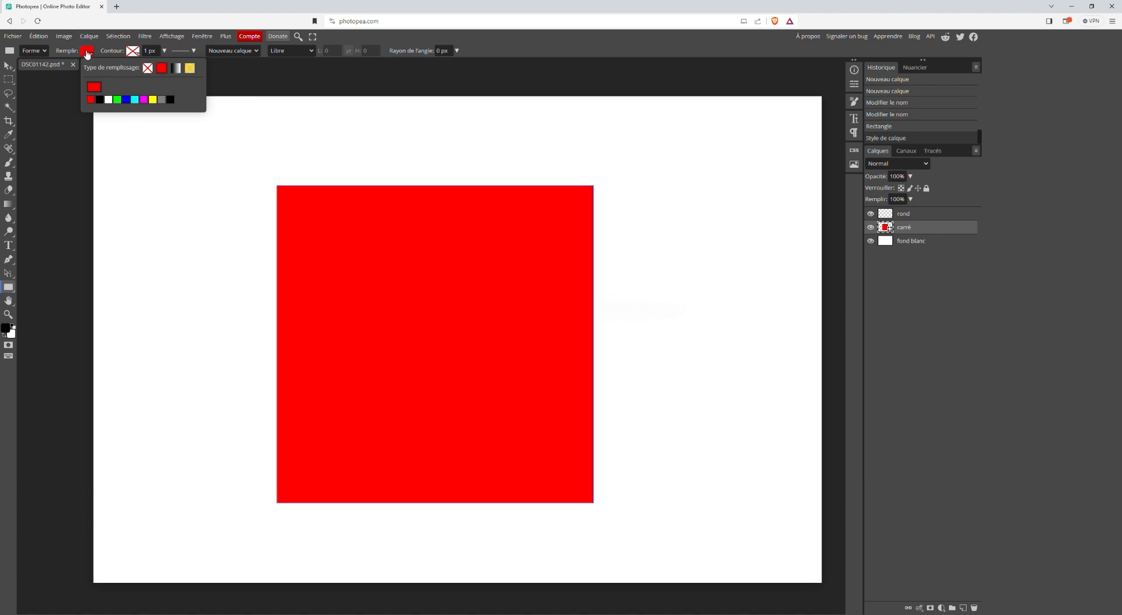
# Step: Draw a circle larger than the square with the Ellipse tool on the rond layer and set its fill to green
pyautogui.click(905, 216)
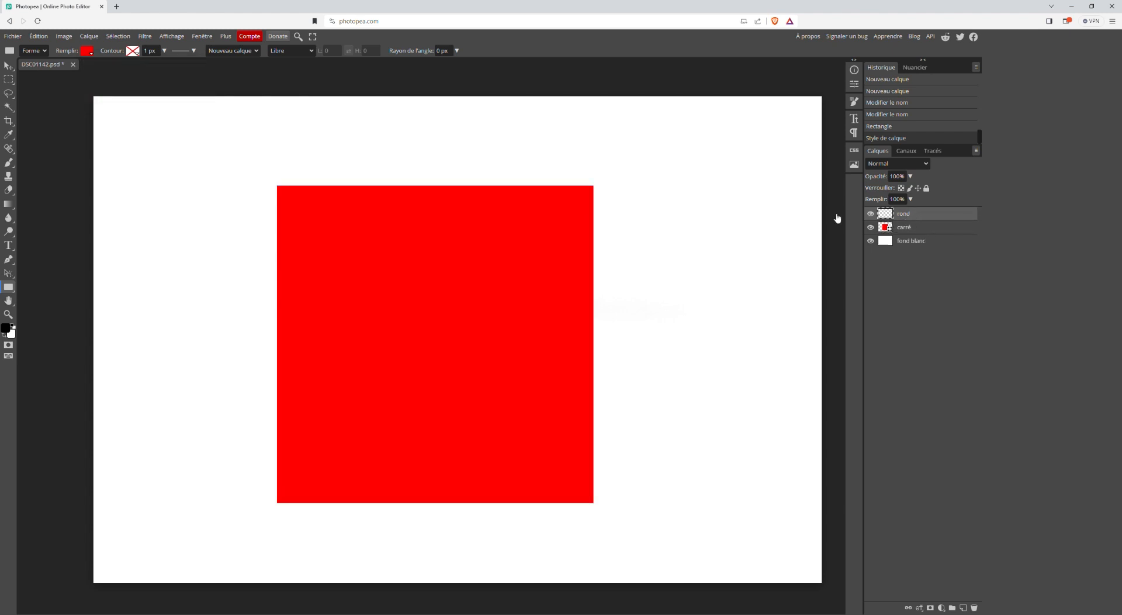
pyautogui.rightClick(9, 288)
pyautogui.click(41, 300)
pyautogui.moveTo(253, 155); pyautogui.dragTo(676, 595)
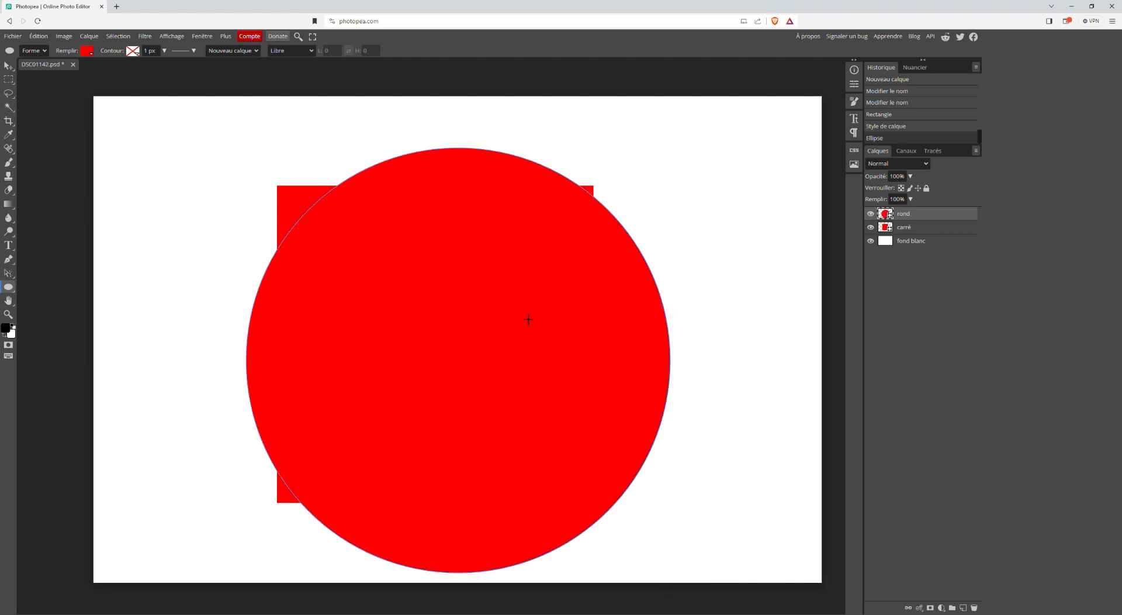
pyautogui.click(89, 52)
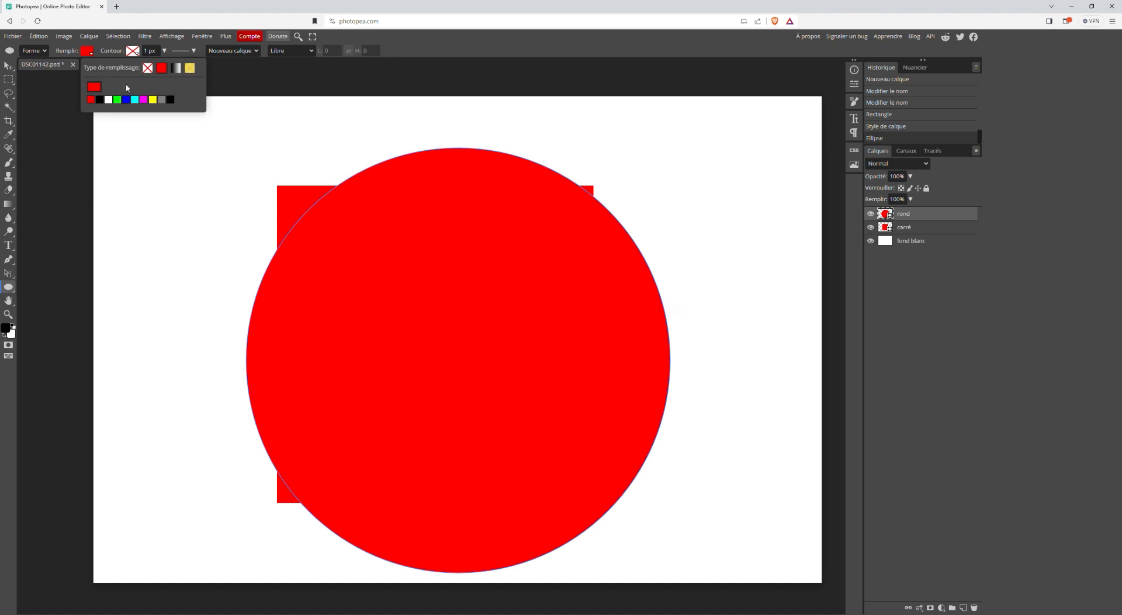
pyautogui.click(118, 100)
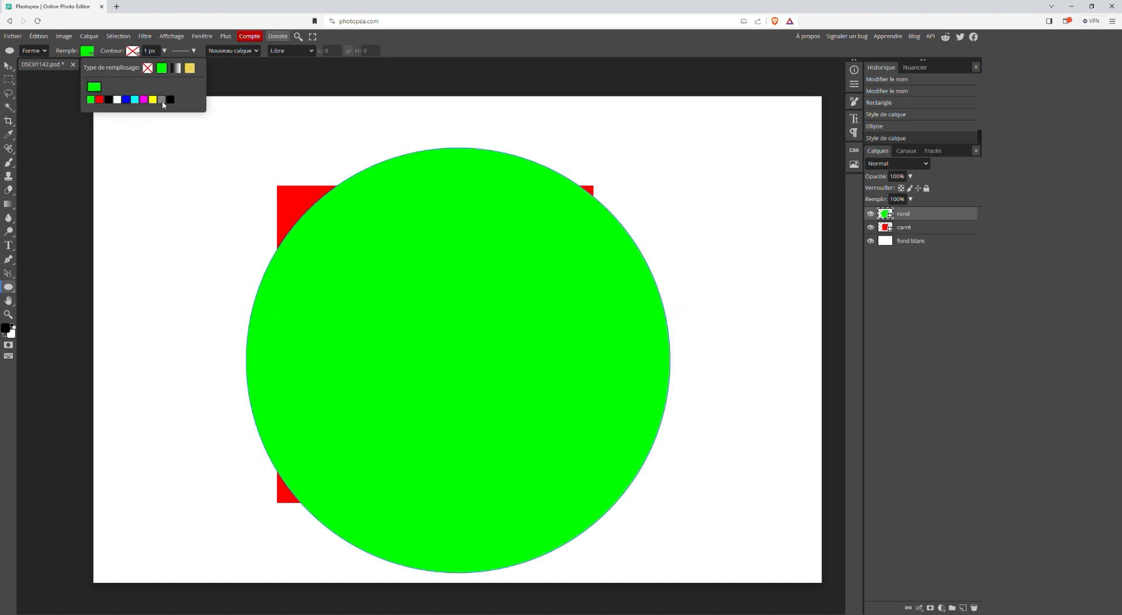
pyautogui.click(91, 53)
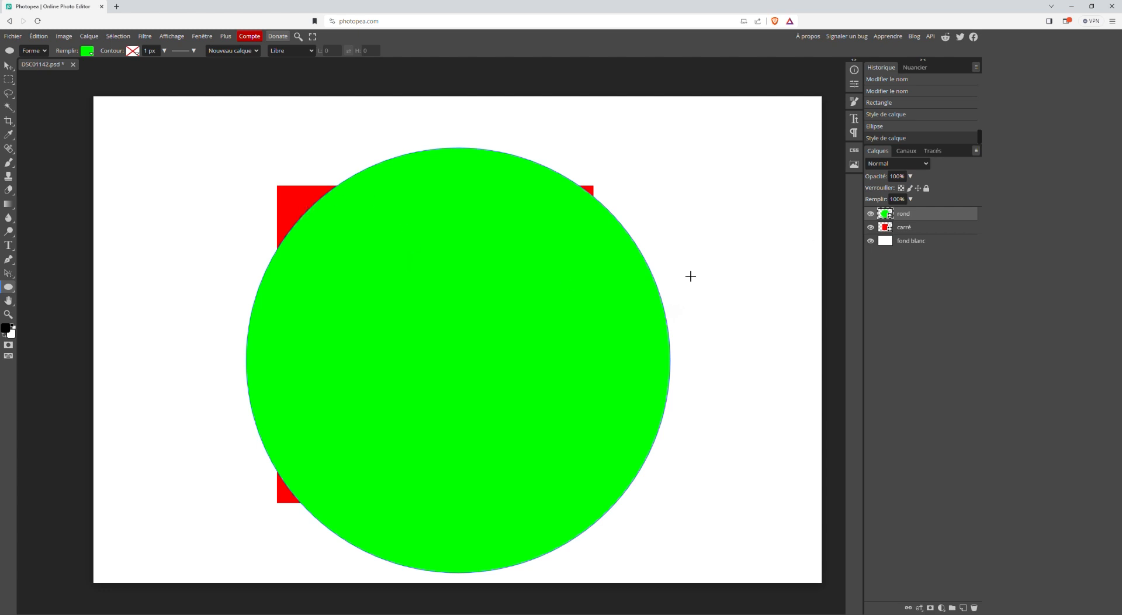
# Step: Move the carré layer above rond, and bring the fond blanc layer to the top of the layer stack
pyautogui.click(923, 232)
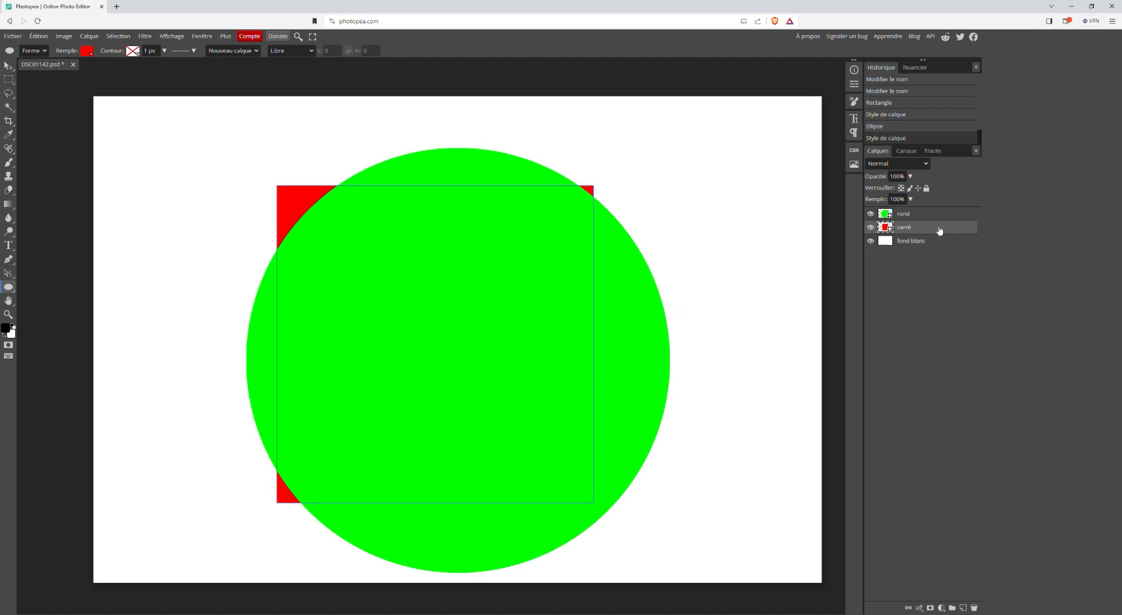
pyautogui.moveTo(939, 230); pyautogui.dragTo(937, 210)
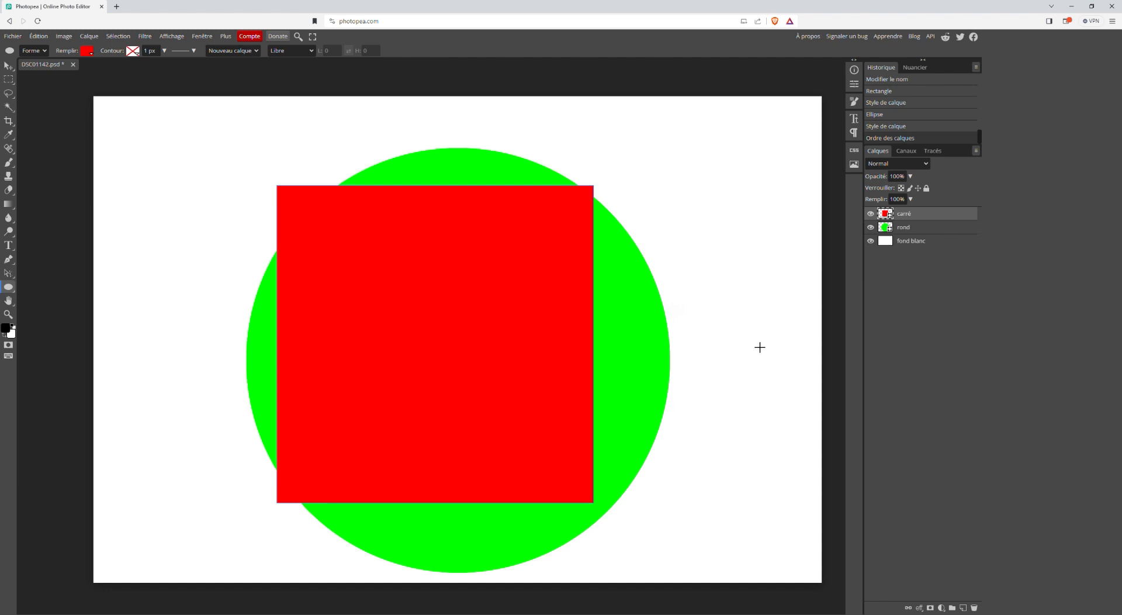
pyautogui.click(919, 245)
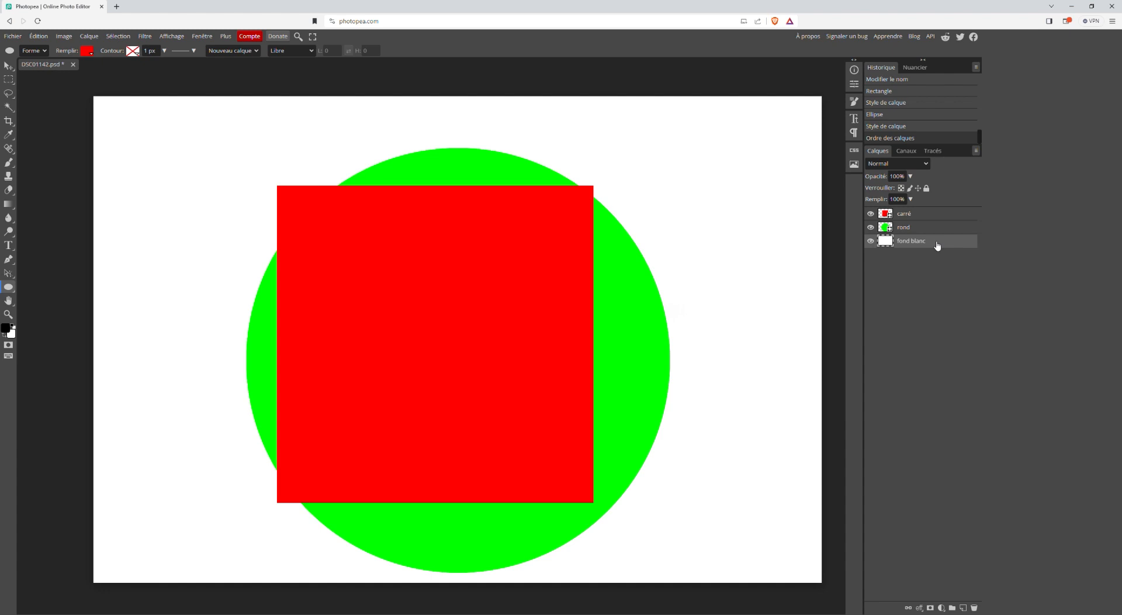
pyautogui.moveTo(938, 246); pyautogui.dragTo(938, 214)
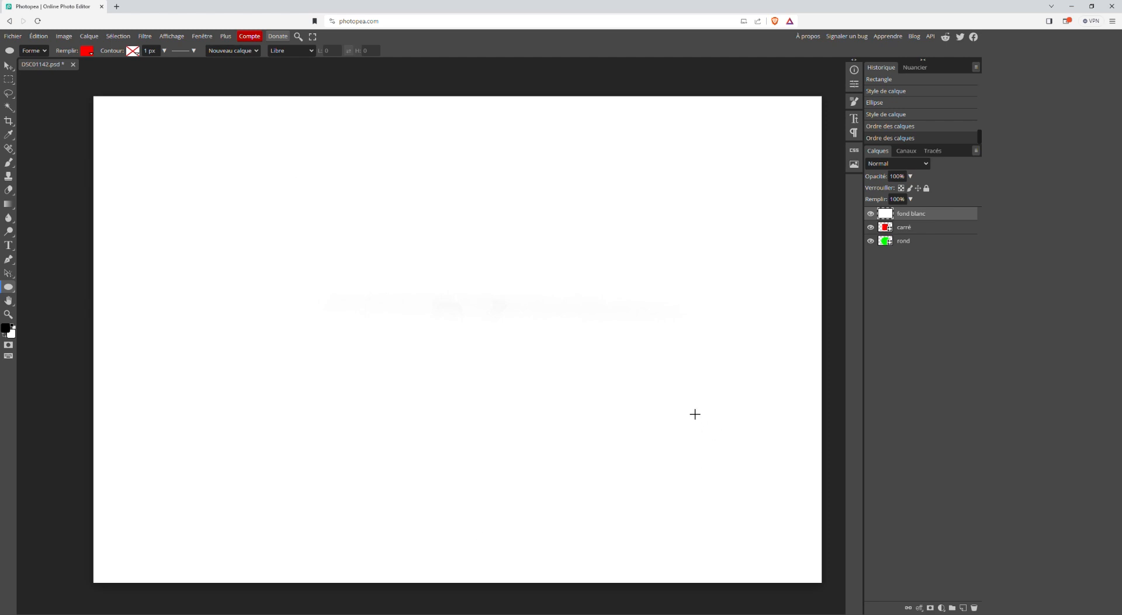
# Step: Restack the layers with carré on top, rond beneath it and fond blanc at the bottom
pyautogui.click(928, 230)
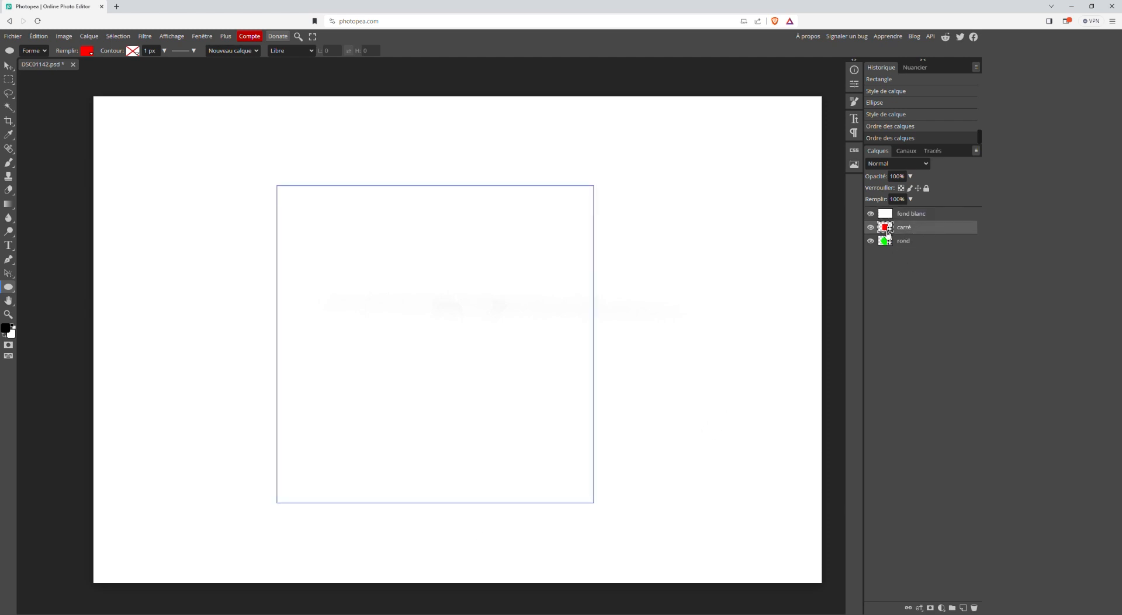
pyautogui.moveTo(928, 230)
pyautogui.mouseDown()
pyautogui.moveTo(943, 233)
pyautogui.moveTo(942, 214)
pyautogui.mouseUp()
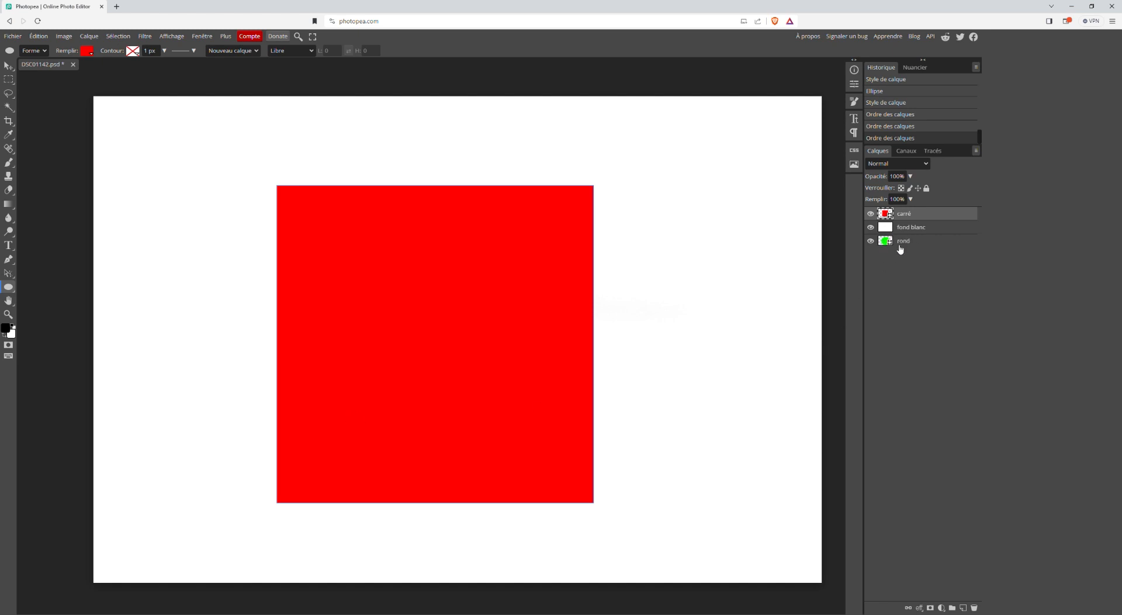
pyautogui.moveTo(918, 240); pyautogui.dragTo(919, 213)
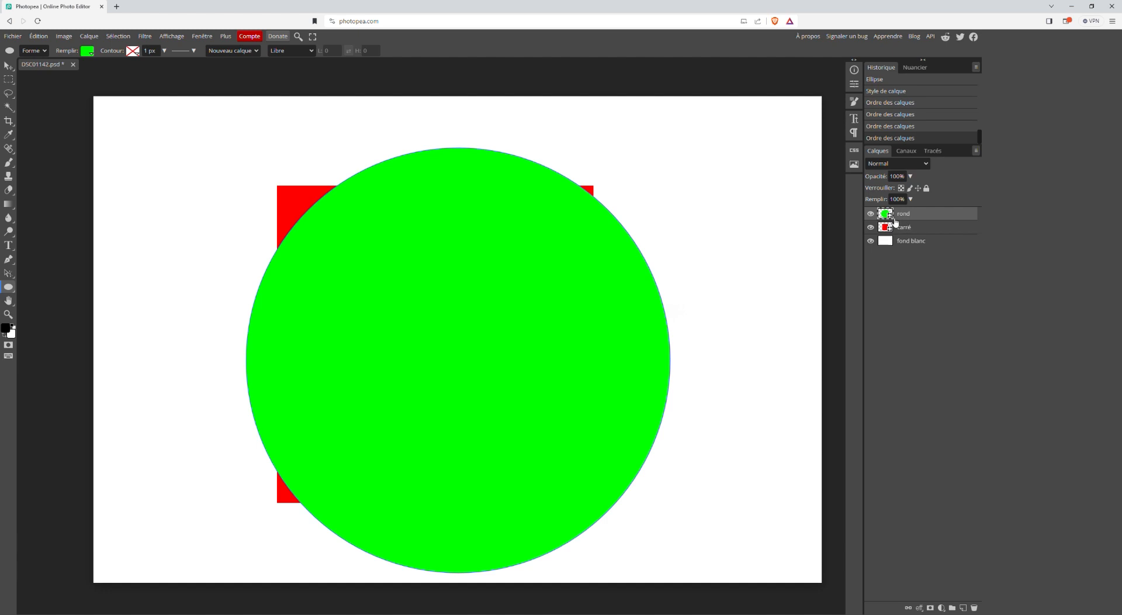
pyautogui.click(933, 228)
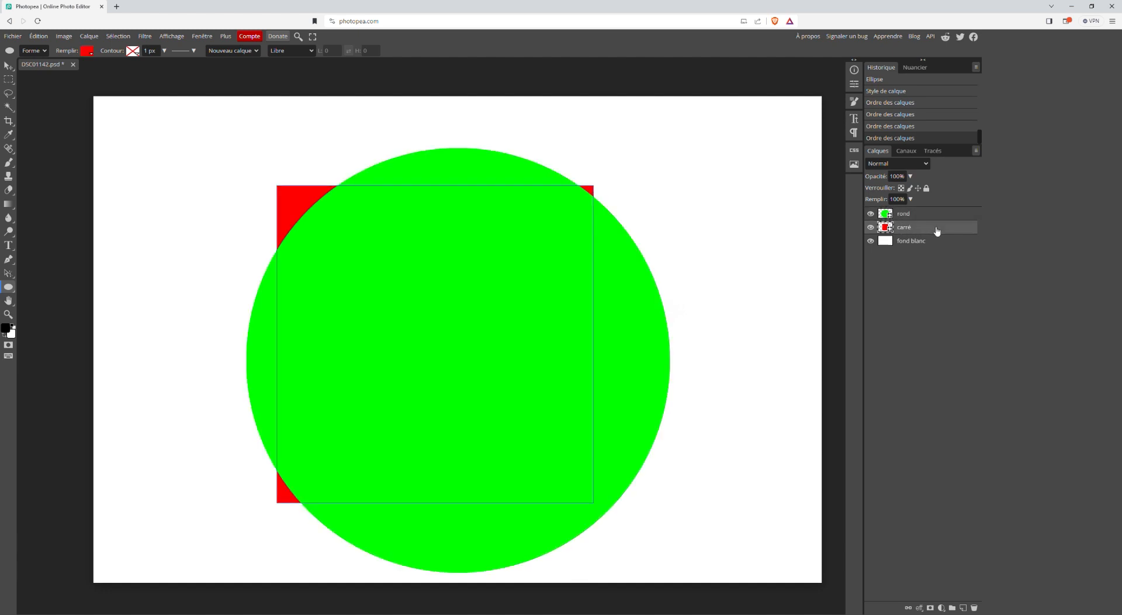
pyautogui.moveTo(937, 231); pyautogui.dragTo(935, 213)
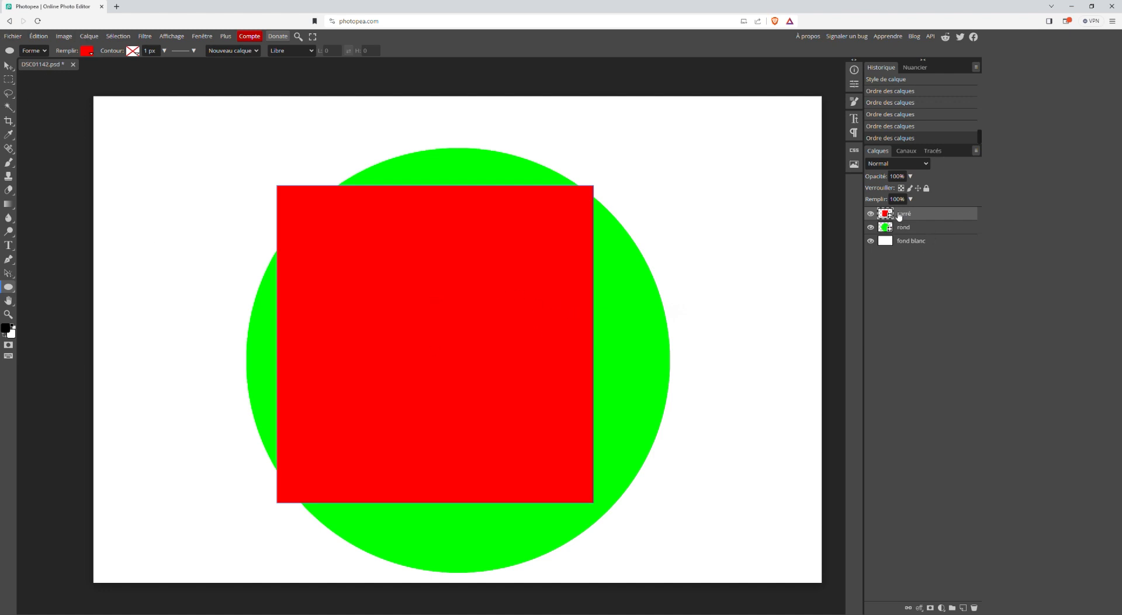
# Step: Move the red square to the canvas's lower right and the green circle to its upper-left corner
pyautogui.click(8, 66)
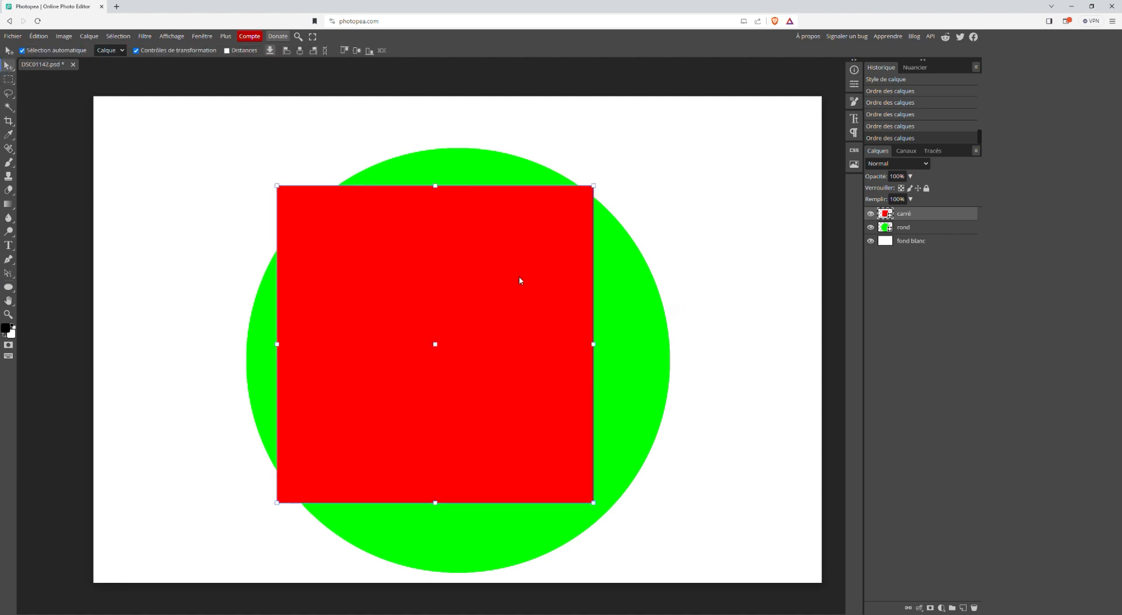
pyautogui.moveTo(500, 283); pyautogui.dragTo(708, 352)
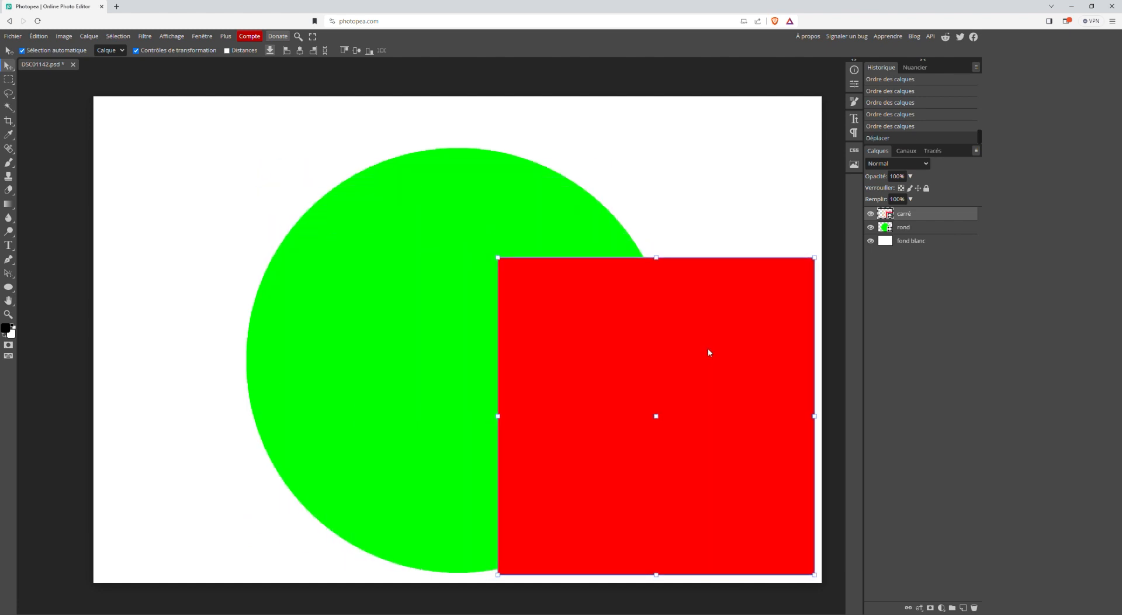
pyautogui.moveTo(383, 288); pyautogui.dragTo(229, 233)
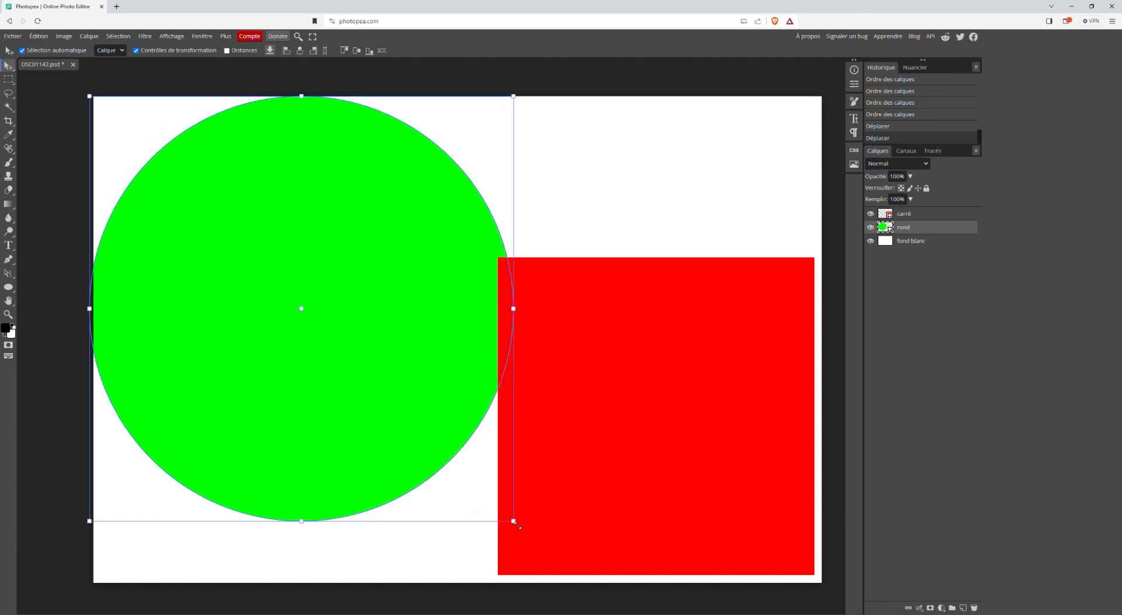
# Step: Shrink the green circle, and enlarge the red square up and to the left, nudging it slightly right
pyautogui.moveTo(513, 521); pyautogui.dragTo(494, 495)
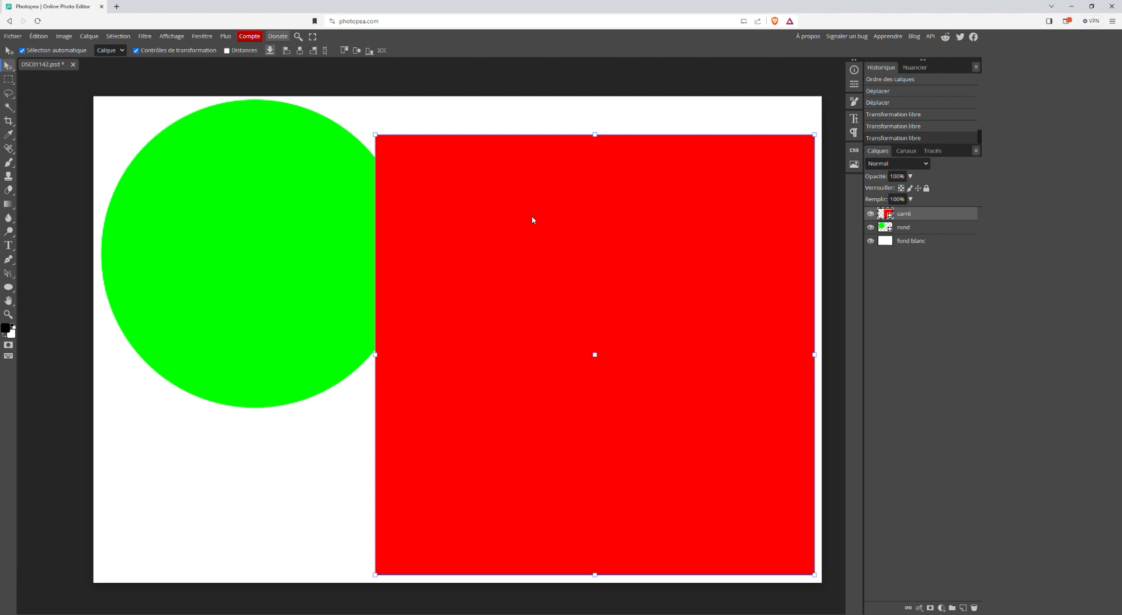
pyautogui.press('Right')
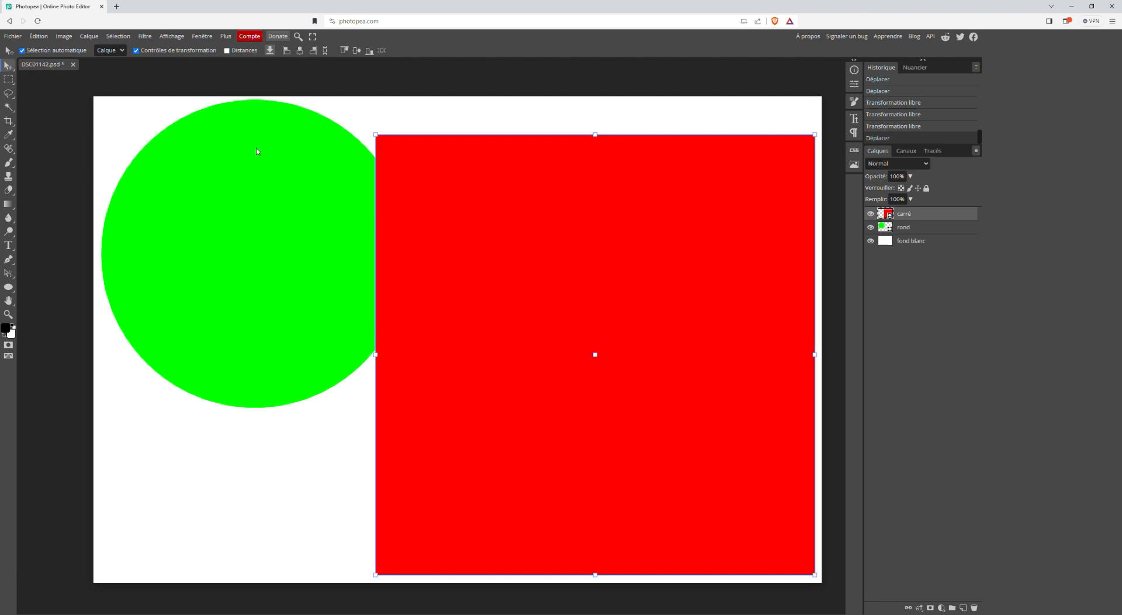
# Step: Select the circle and background on the canvas, and with automatic selection off select the layers from the layer list, ending on carré
pyautogui.click(237, 154)
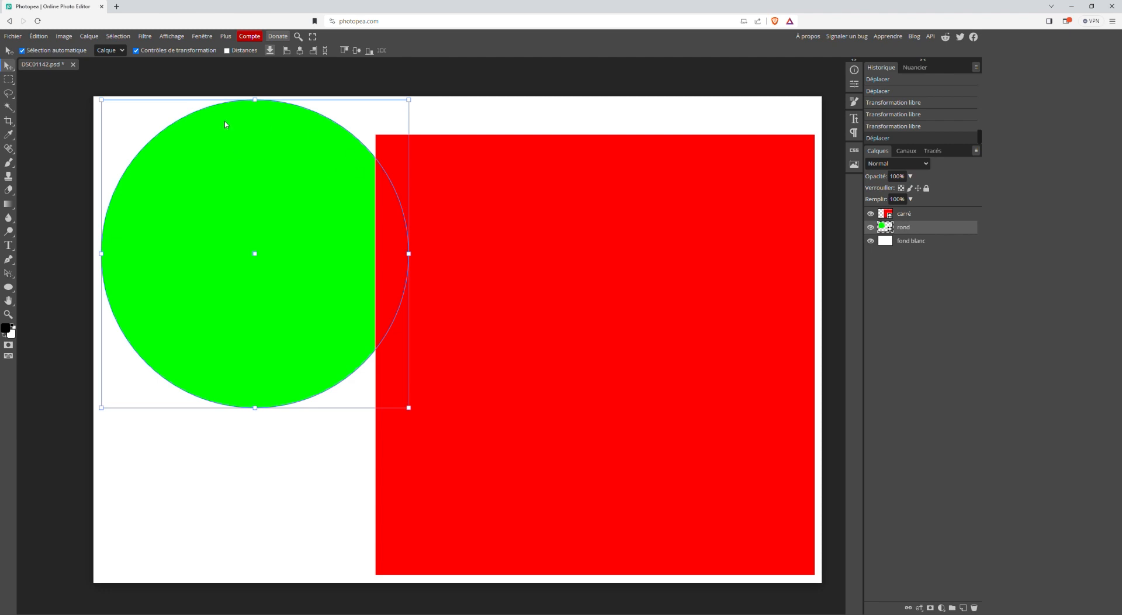
pyautogui.click(215, 491)
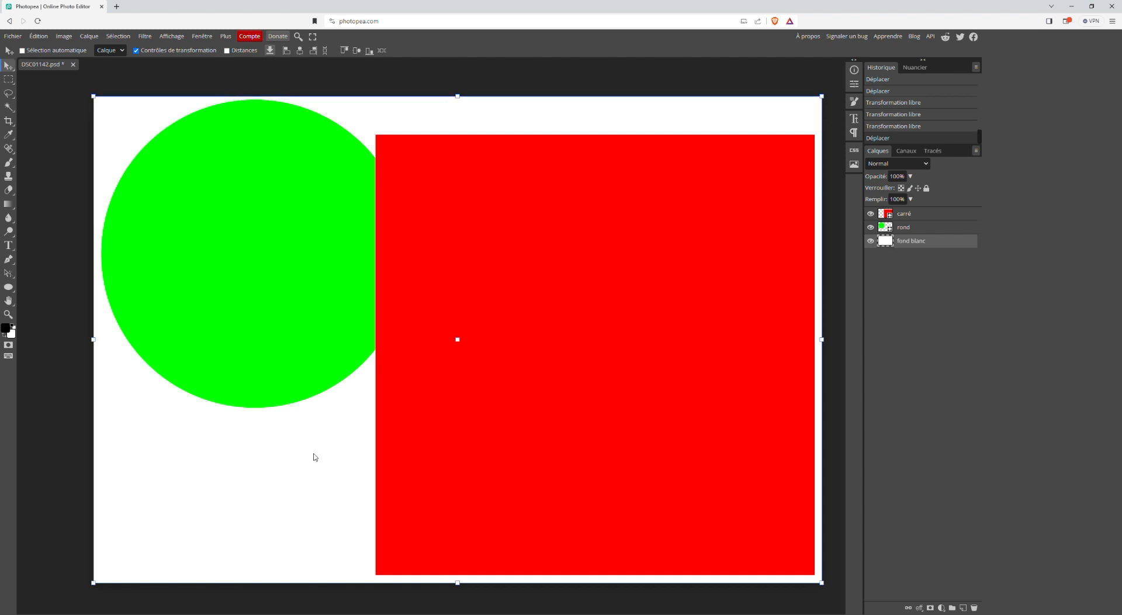
pyautogui.click(930, 230)
pyautogui.click(930, 216)
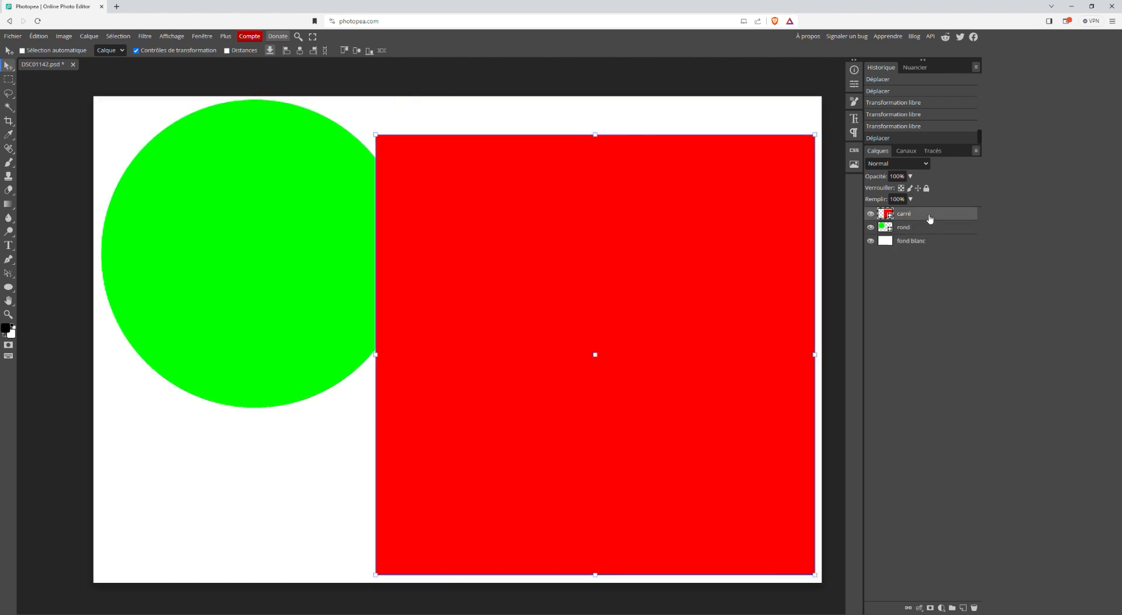
pyautogui.click(931, 229)
pyautogui.click(931, 243)
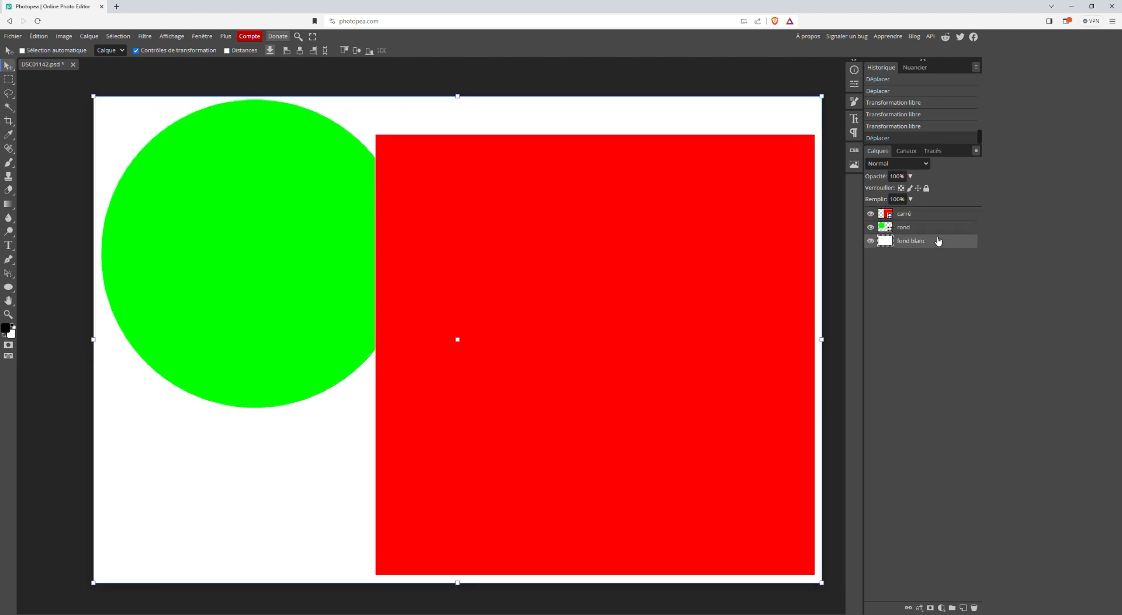
pyautogui.click(938, 228)
pyautogui.click(931, 215)
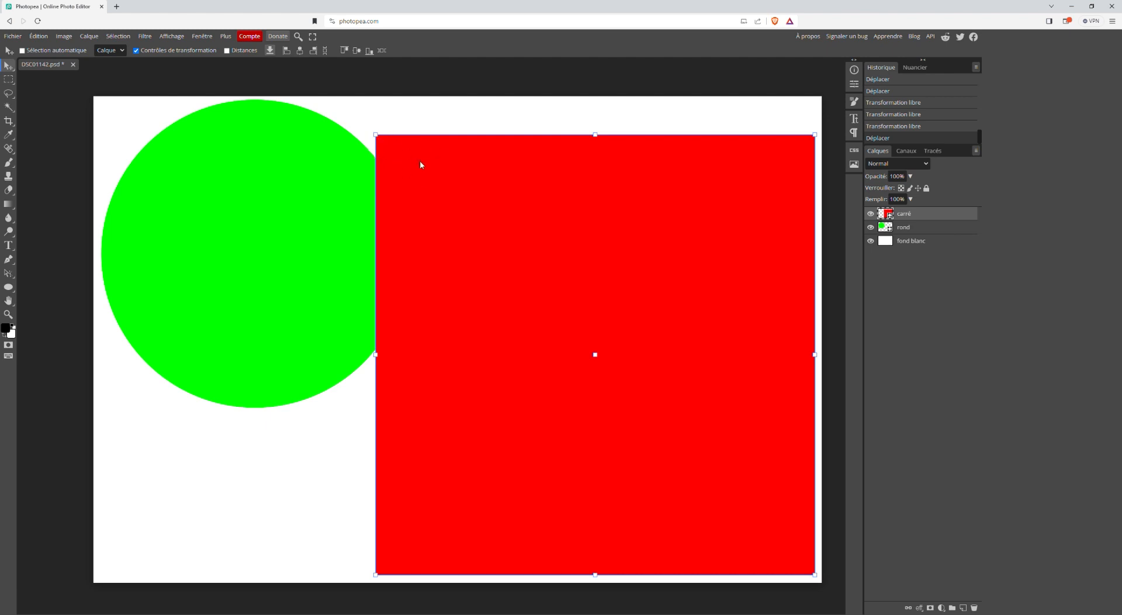
# Step: Scale the red square down to 94.56% from its upper-left corner, rotate it by -0.4° and apply the transformation
pyautogui.moveTo(375, 138); pyautogui.dragTo(391, 162)
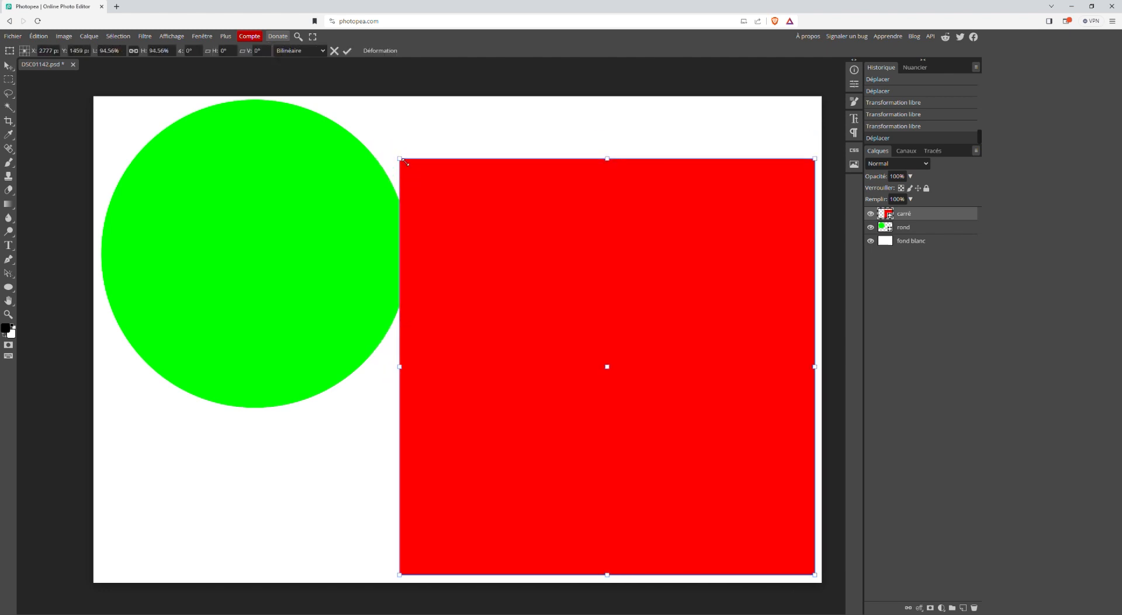
pyautogui.moveTo(396, 153); pyautogui.dragTo(368, 127)
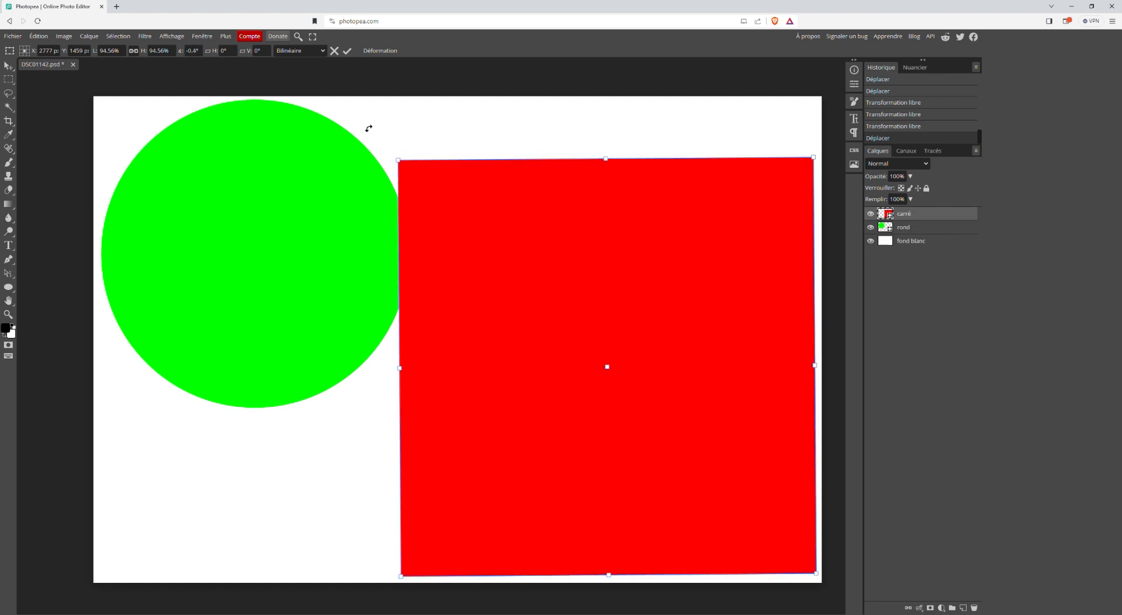
pyautogui.click(10, 66)
pyautogui.click(8, 80)
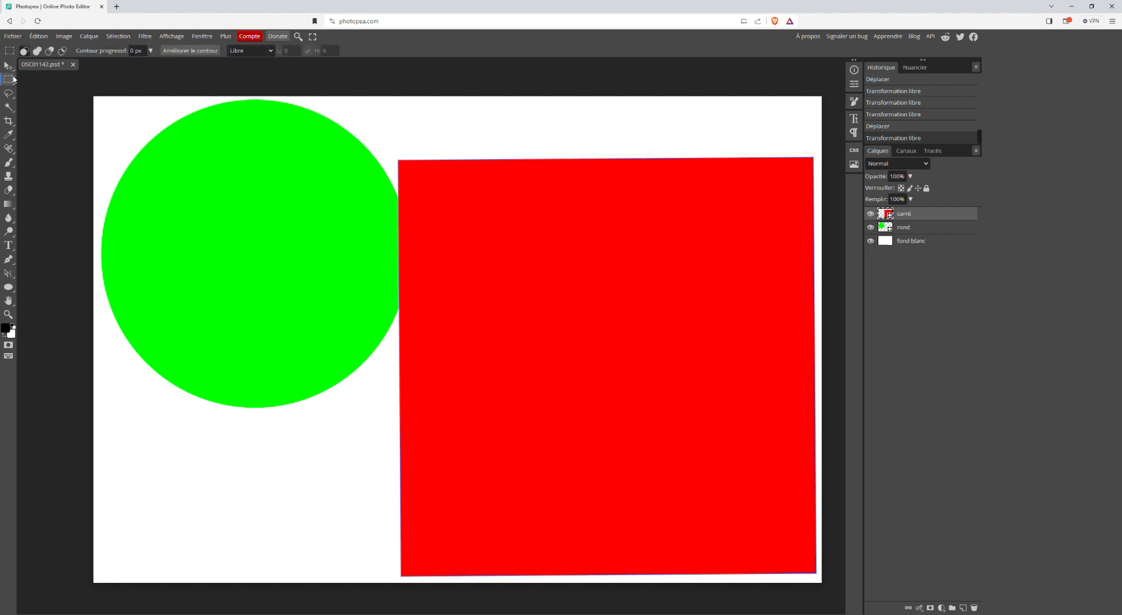
# Step: Move the red square up and to the left with the transform controls off, and turn the controls and automatic selection back on
pyautogui.click(8, 67)
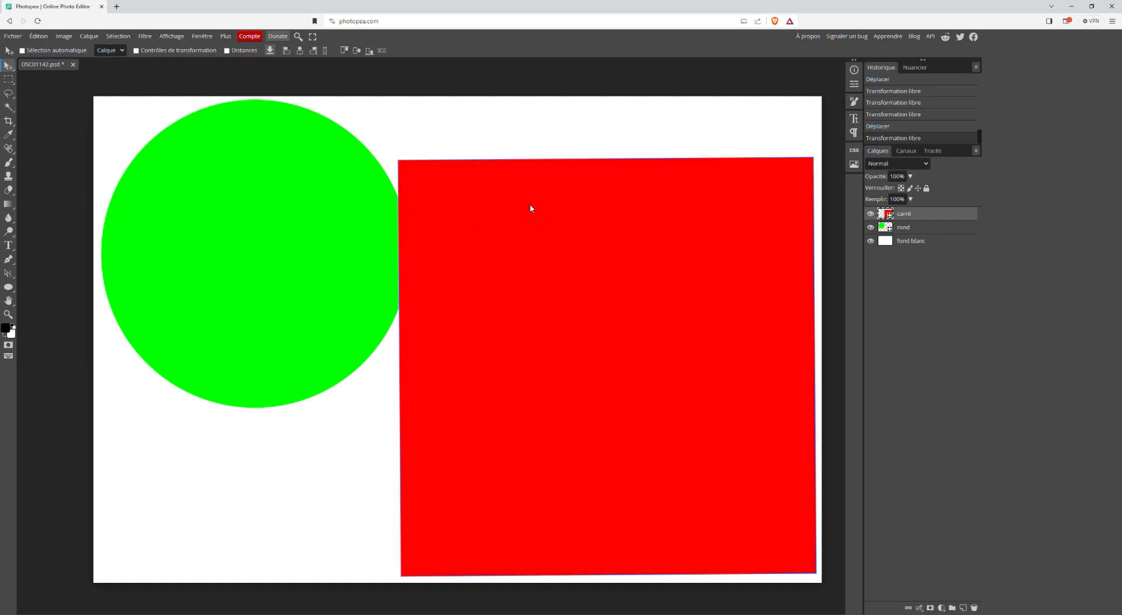
pyautogui.moveTo(439, 185); pyautogui.dragTo(406, 152)
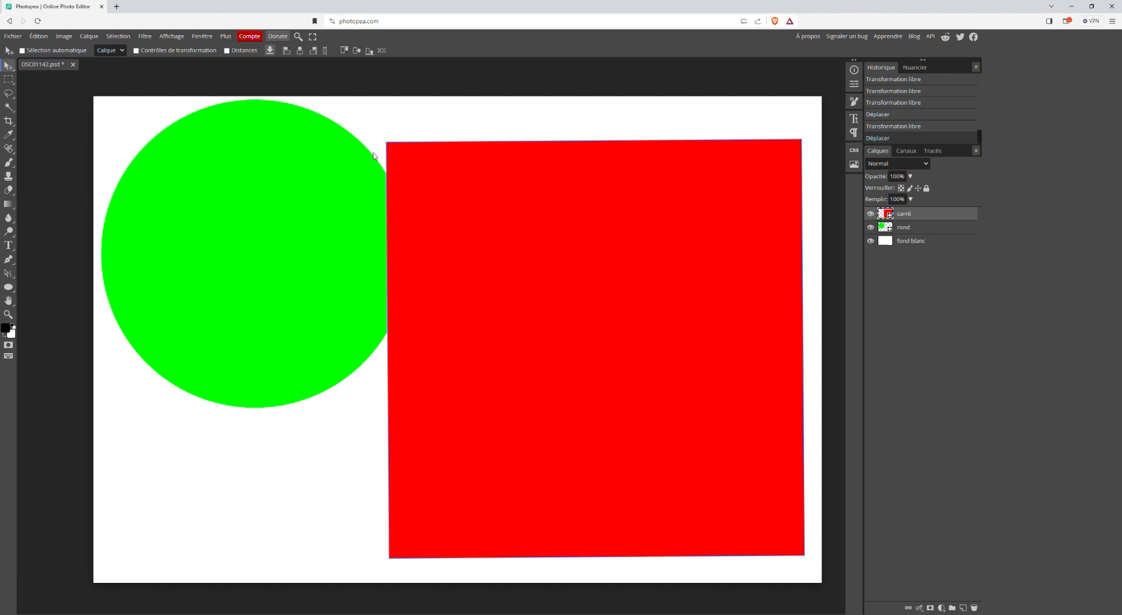
pyautogui.moveTo(488, 213); pyautogui.dragTo(466, 203)
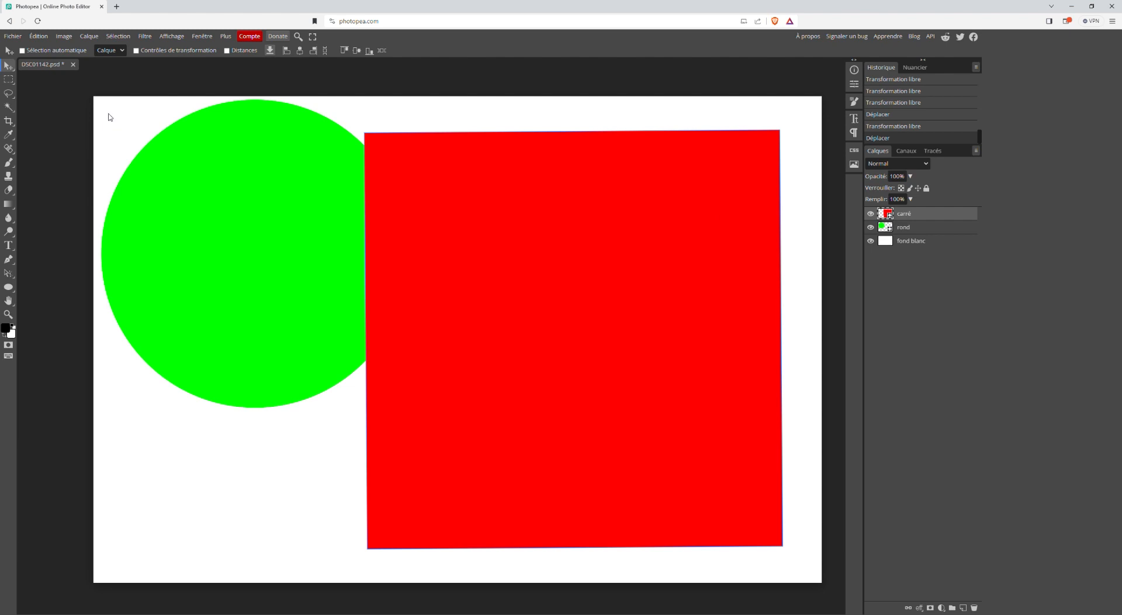
pyautogui.click(136, 51)
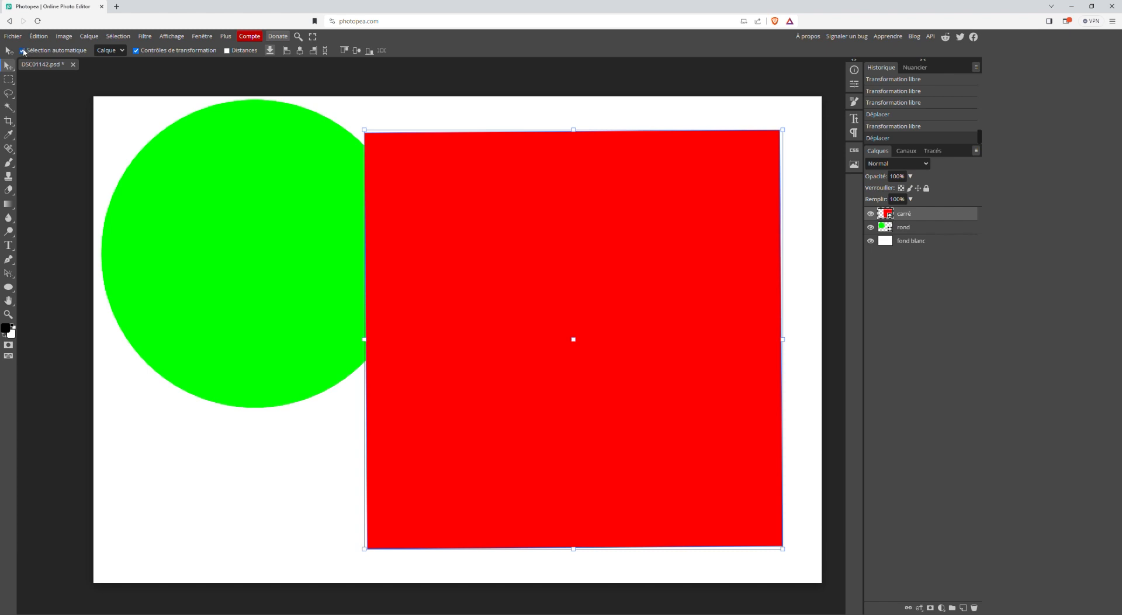